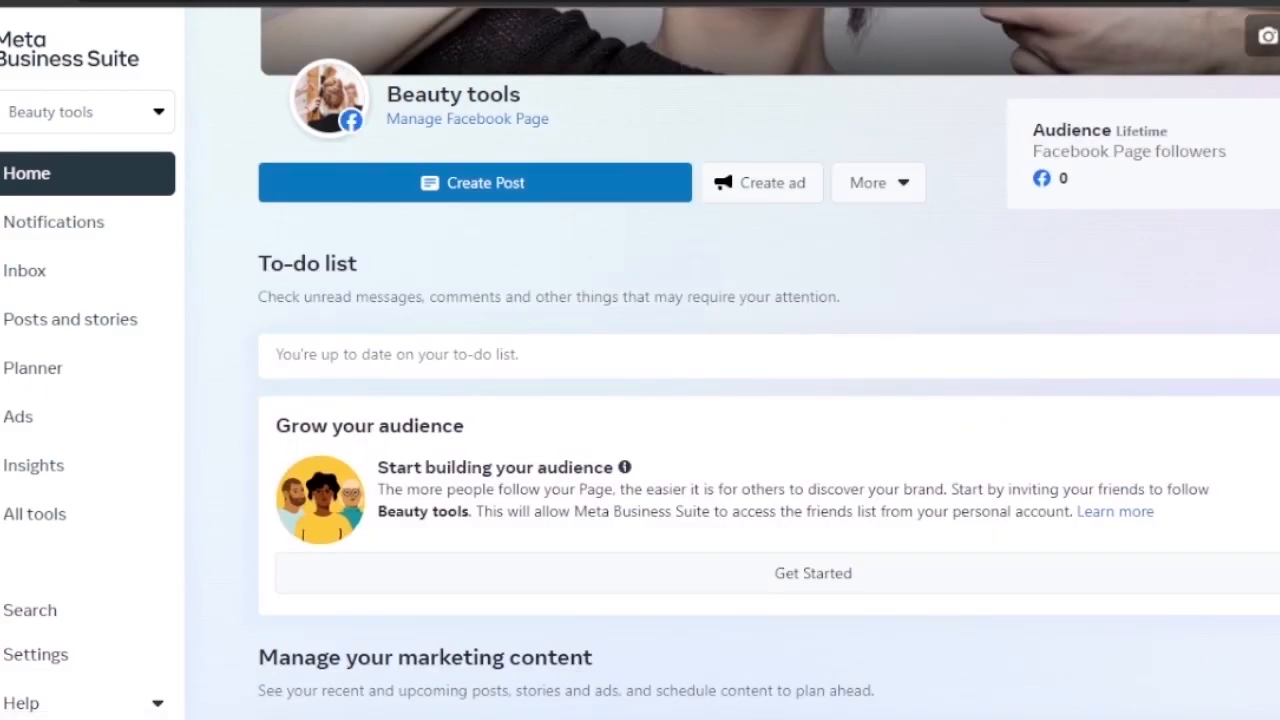
{"action": "scroll", "coordinate": [604, 292], "scroll_direction": "up", "scroll_amount": 3}
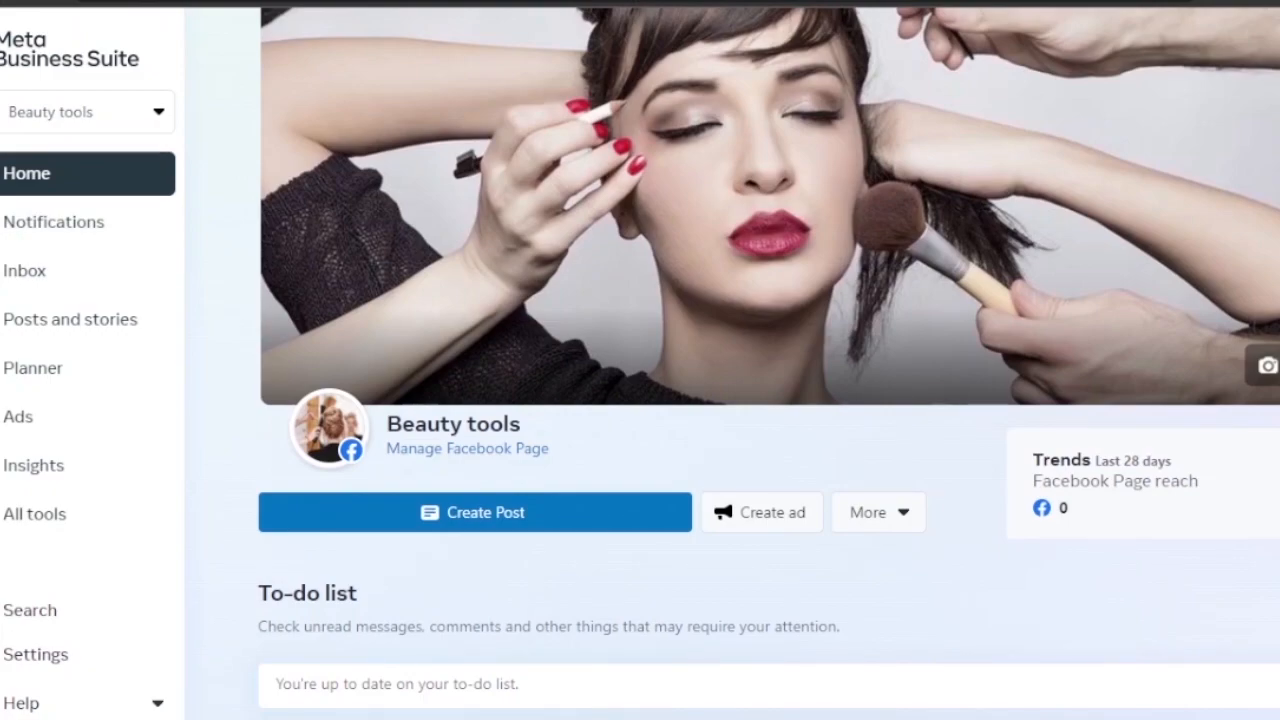
{"action": "scroll", "coordinate": [769, 363], "scroll_direction": "down", "scroll_amount": 1}
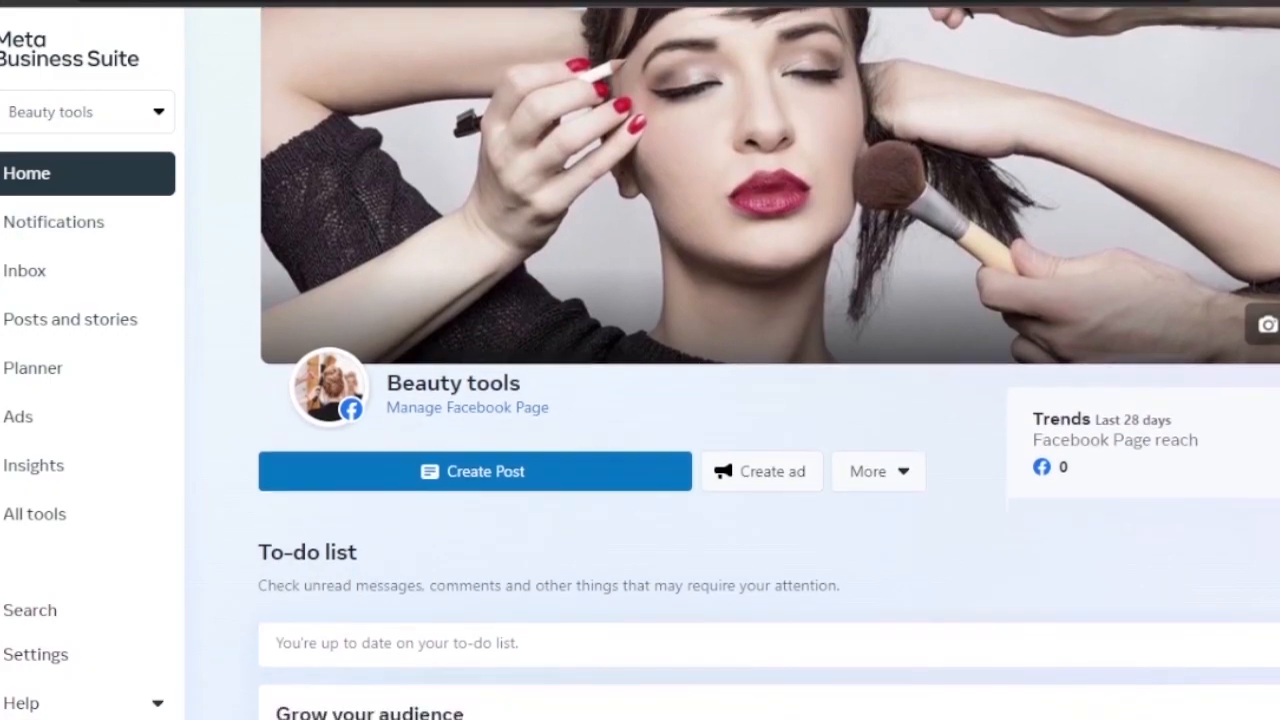
{"action": "scroll", "coordinate": [769, 363], "scroll_direction": "down", "scroll_amount": 1}
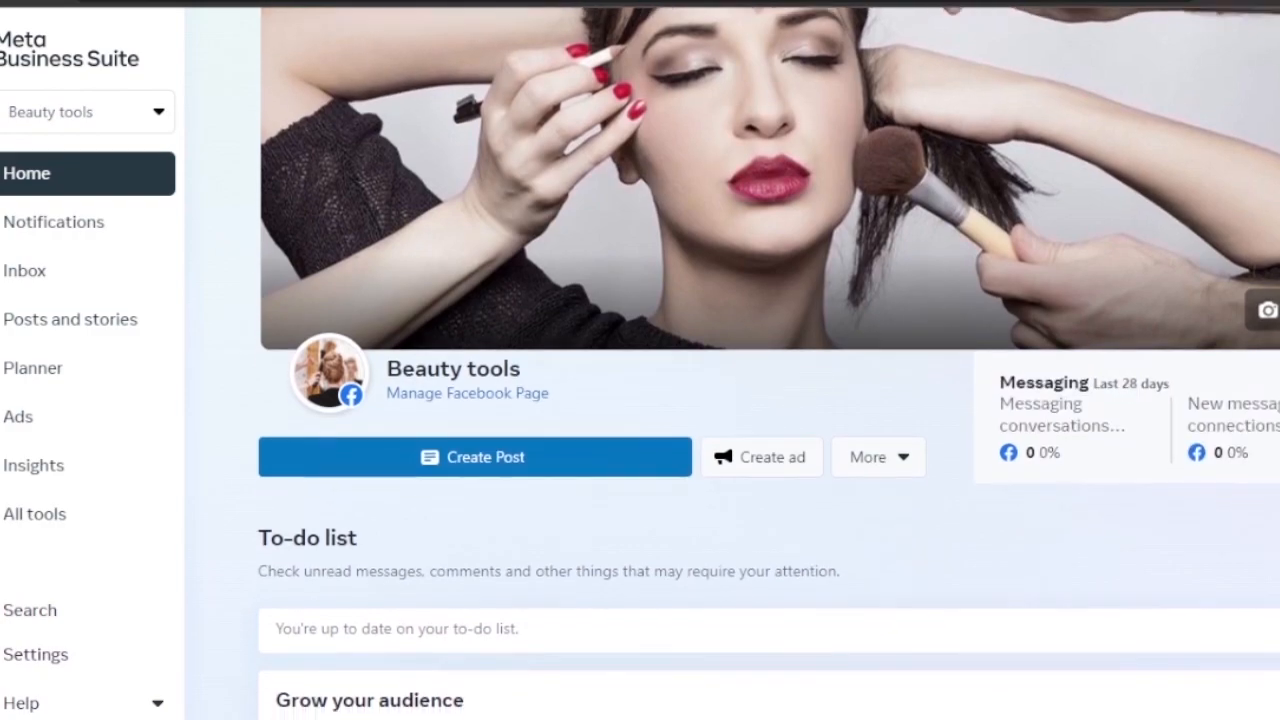
{"action": "scroll", "coordinate": [769, 363], "scroll_direction": "up", "scroll_amount": 2}
{"action": "scroll", "coordinate": [769, 363], "scroll_direction": "down", "scroll_amount": 8}
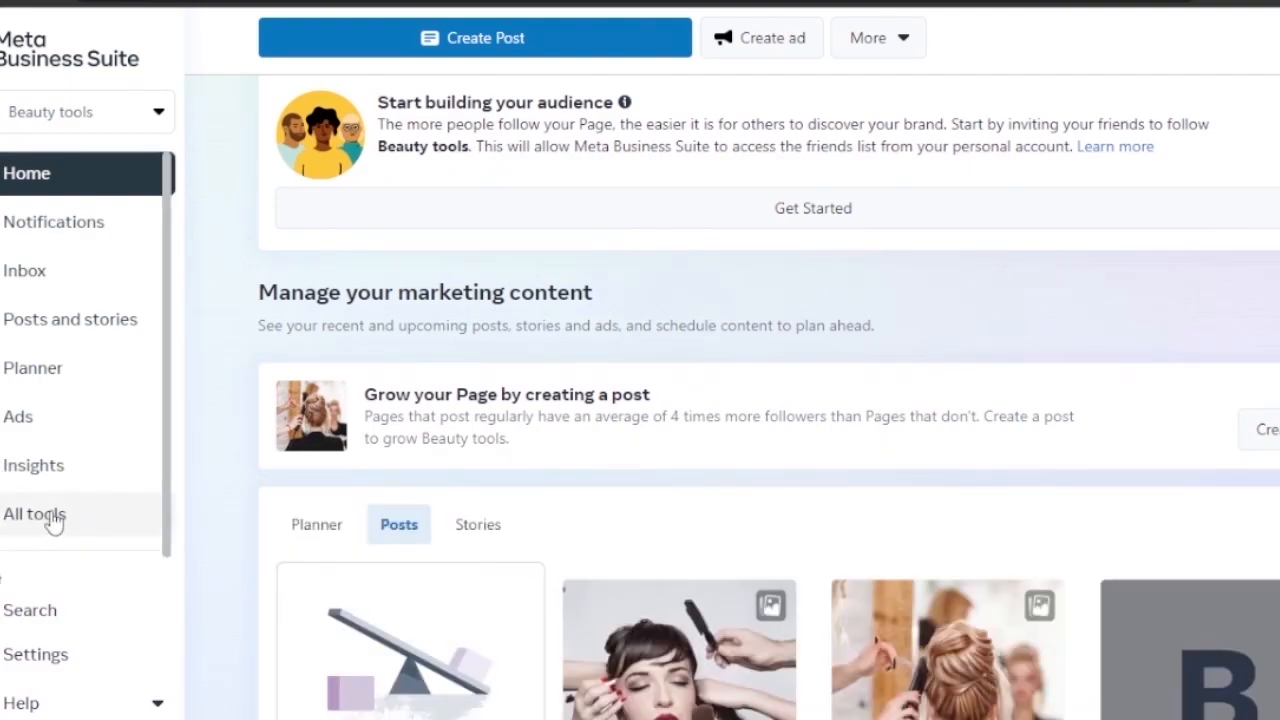
- Open the Commerce tool for selling products and services from the full list of business tools
{"action": "left_click", "coordinate": [53, 520]}
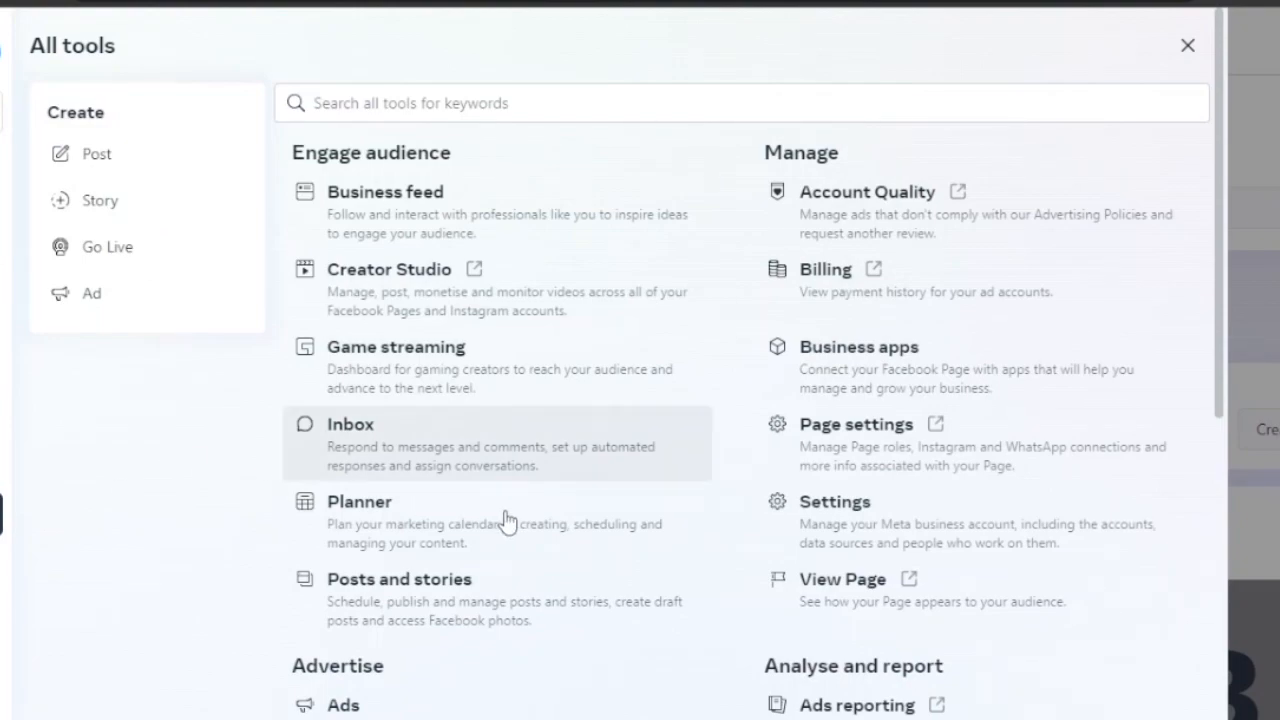
{"action": "left_click_drag", "start_coordinate": [1218, 204], "coordinate": [1210, 487]}
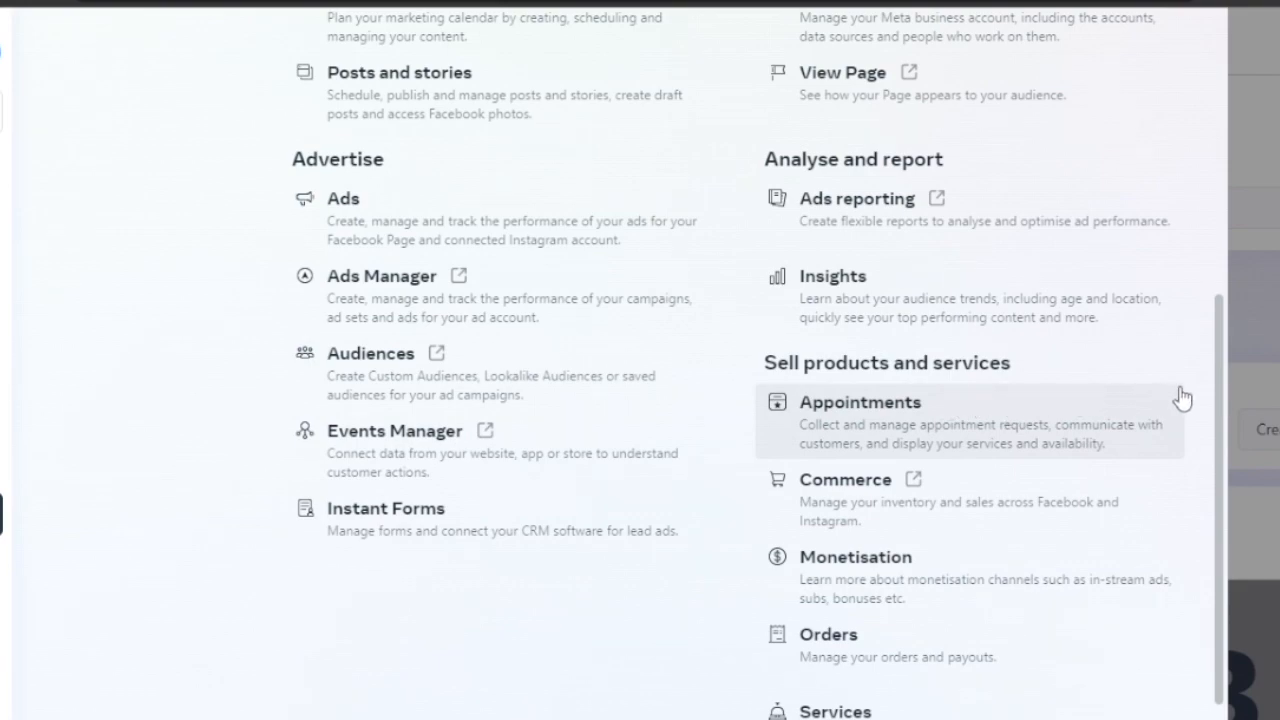
{"action": "left_click_drag", "start_coordinate": [1213, 387], "coordinate": [1210, 508]}
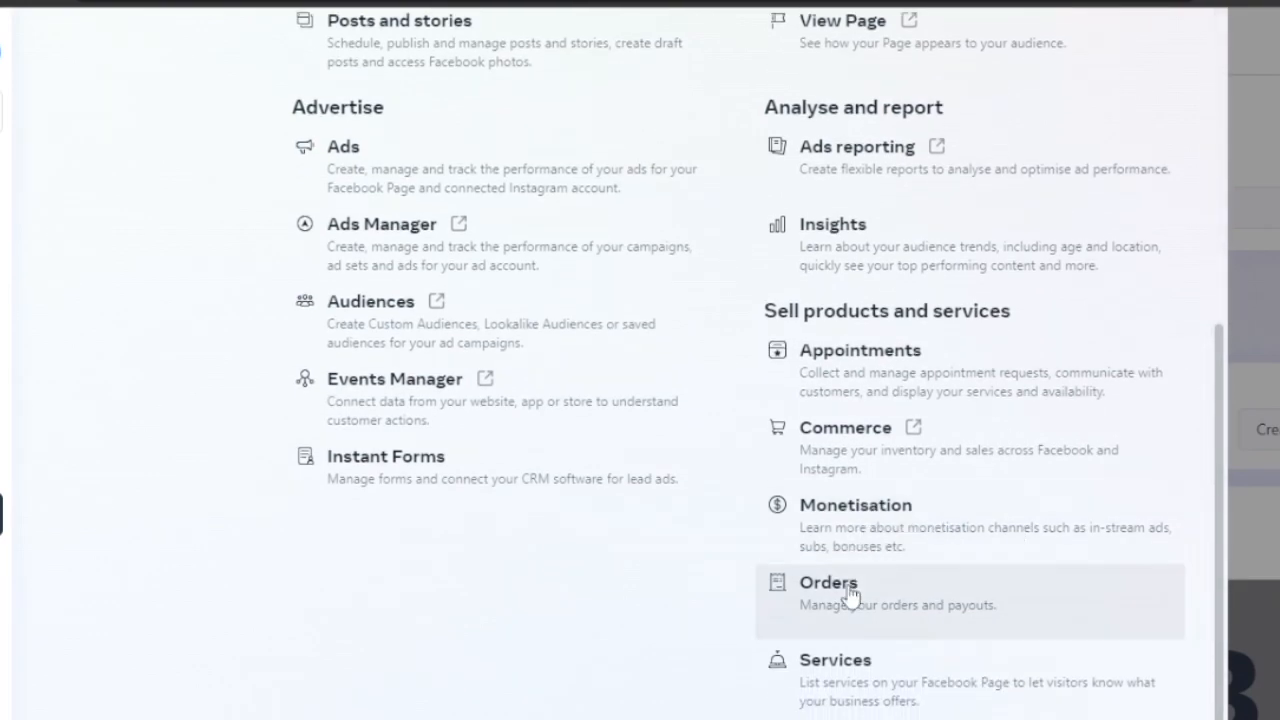
{"action": "left_click", "coordinate": [903, 436]}
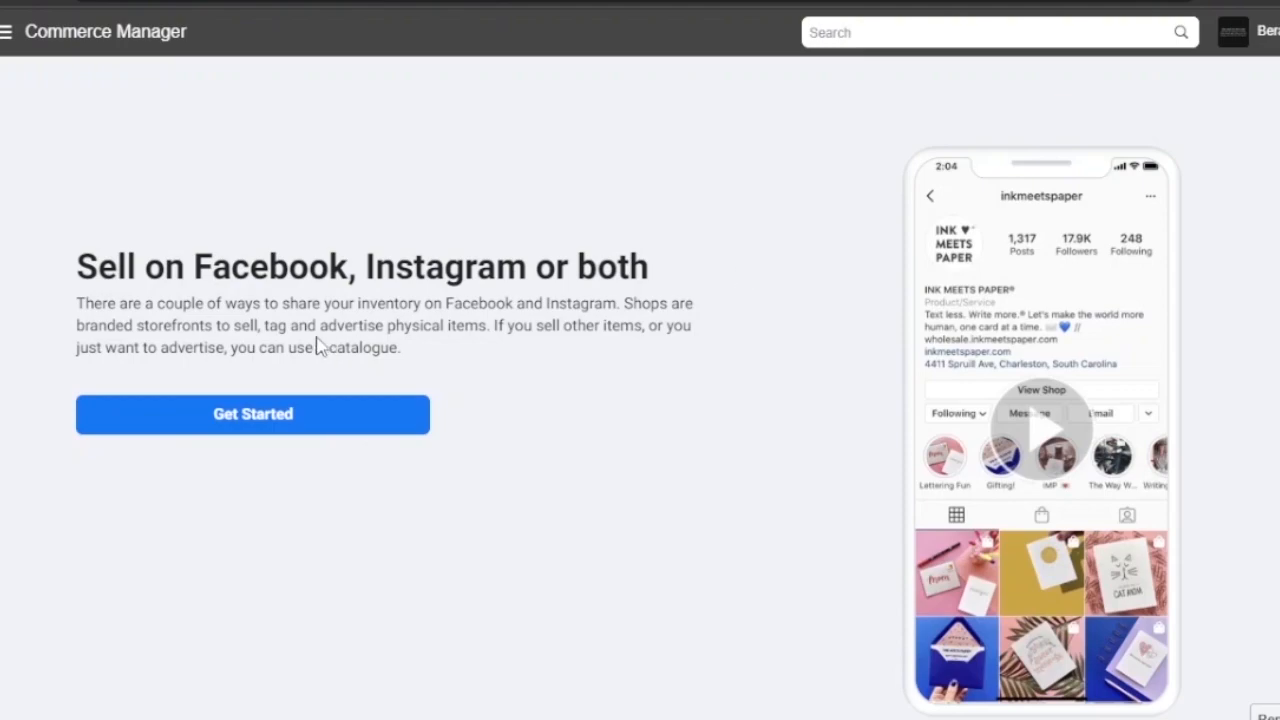
- Start the selling setup and choose Create a Catalogue as the way to sell
{"action": "left_click", "coordinate": [323, 418]}
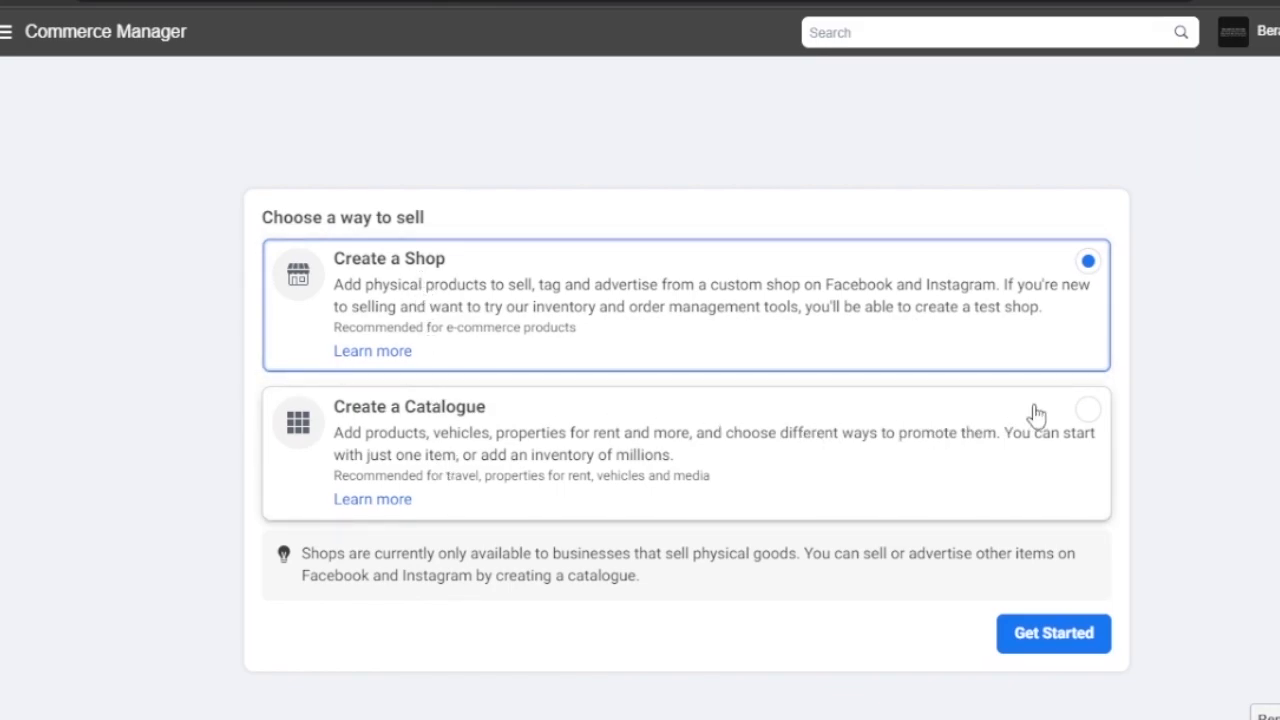
{"action": "left_click", "coordinate": [1092, 427]}
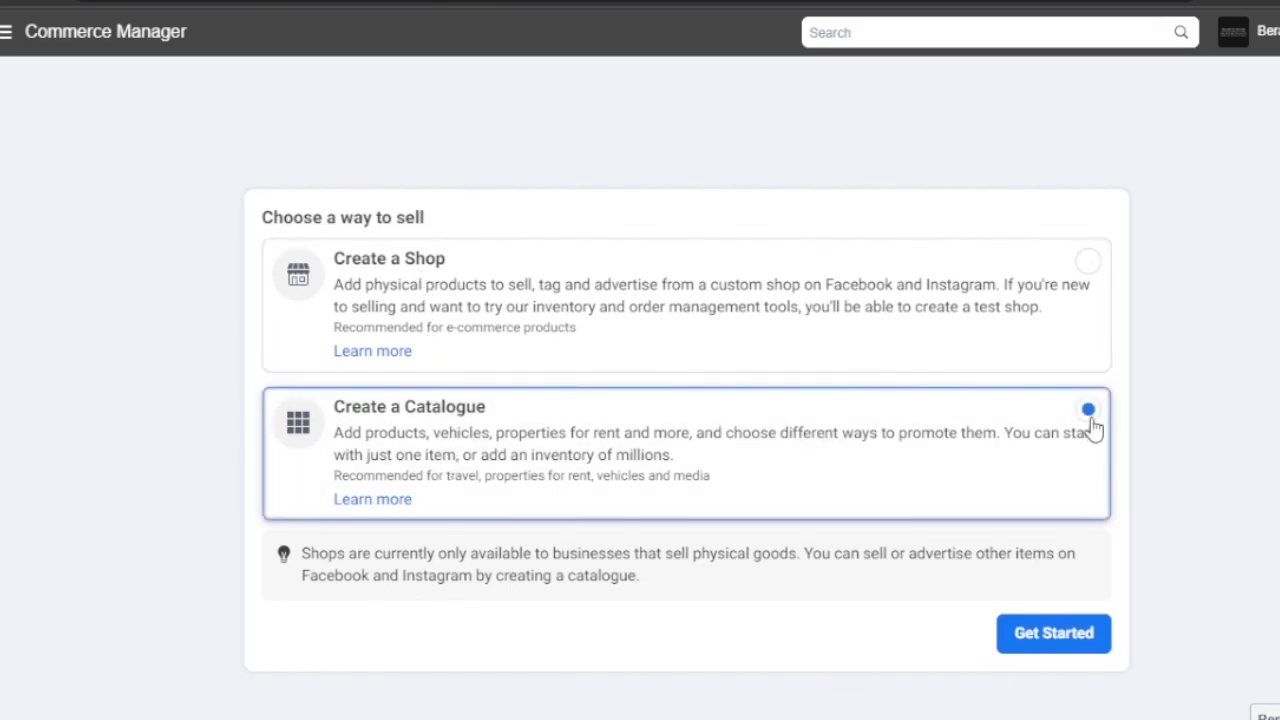
{"action": "left_click", "coordinate": [1056, 632]}
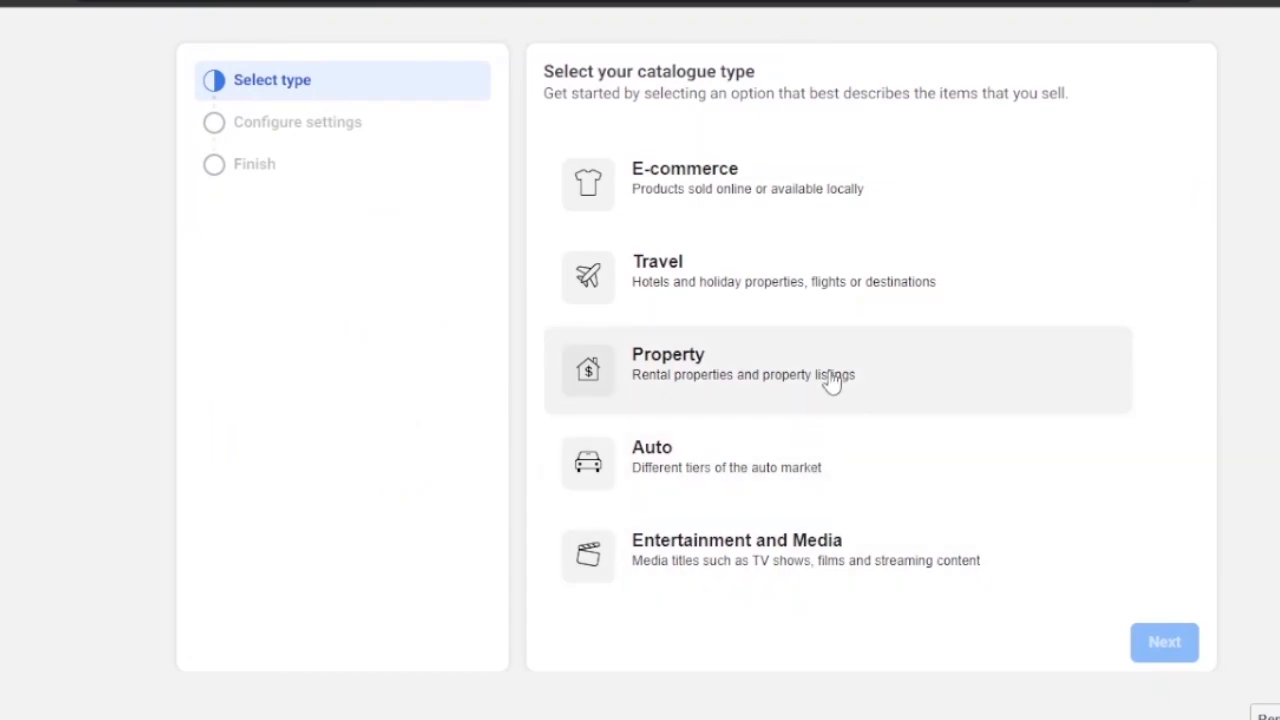
- Set the catalogue type to E-commerce with Online products and continue to the settings
{"action": "left_click", "coordinate": [675, 200]}
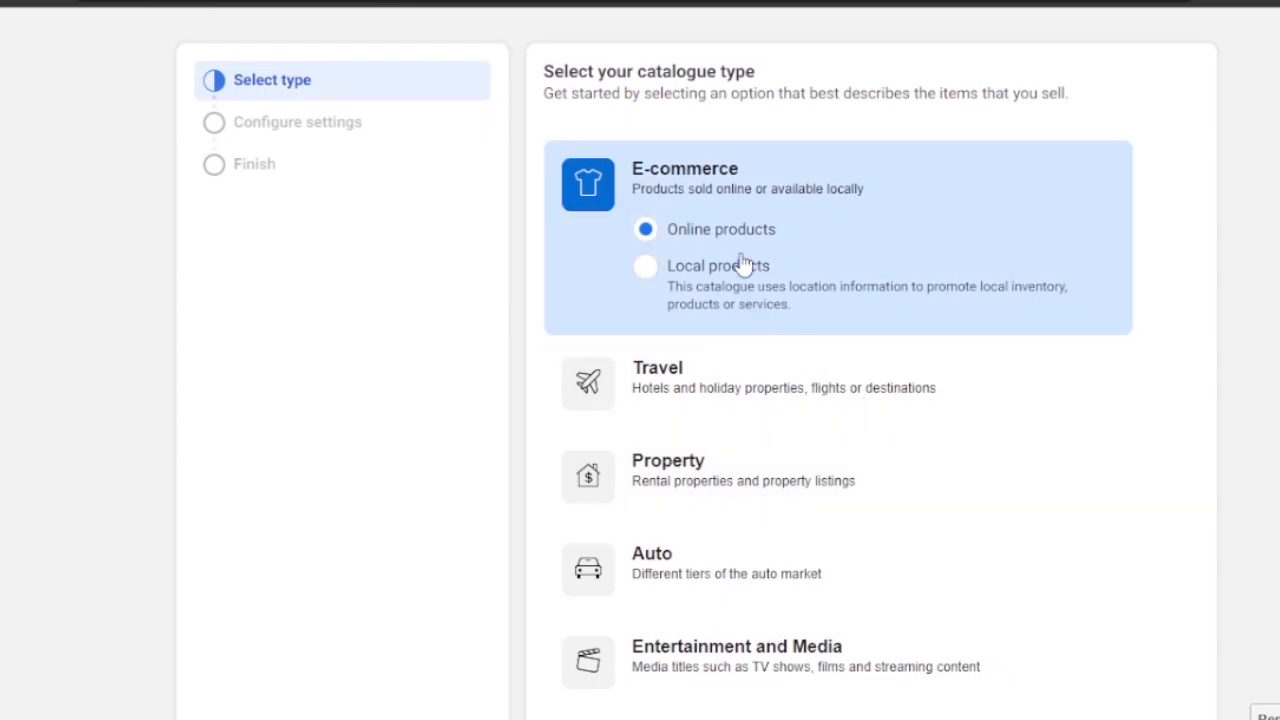
{"action": "scroll", "coordinate": [697, 372], "scroll_direction": "down", "scroll_amount": 1}
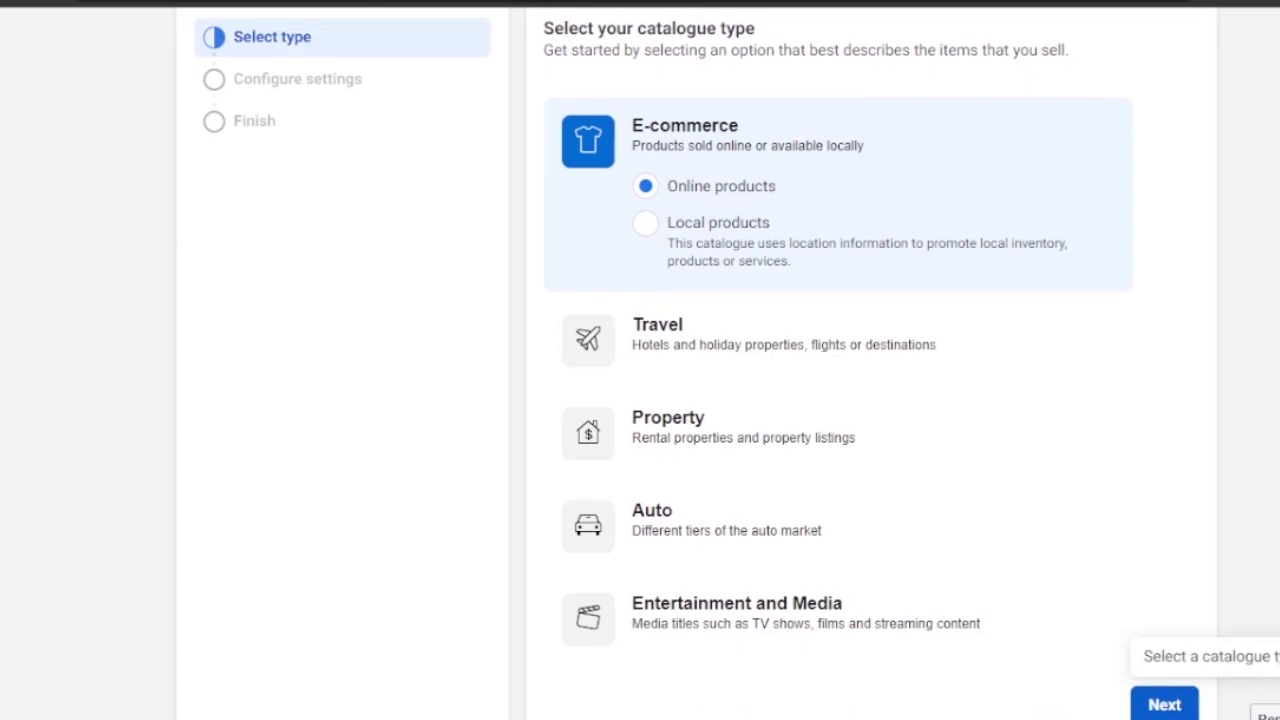
{"action": "left_click", "coordinate": [1164, 704]}
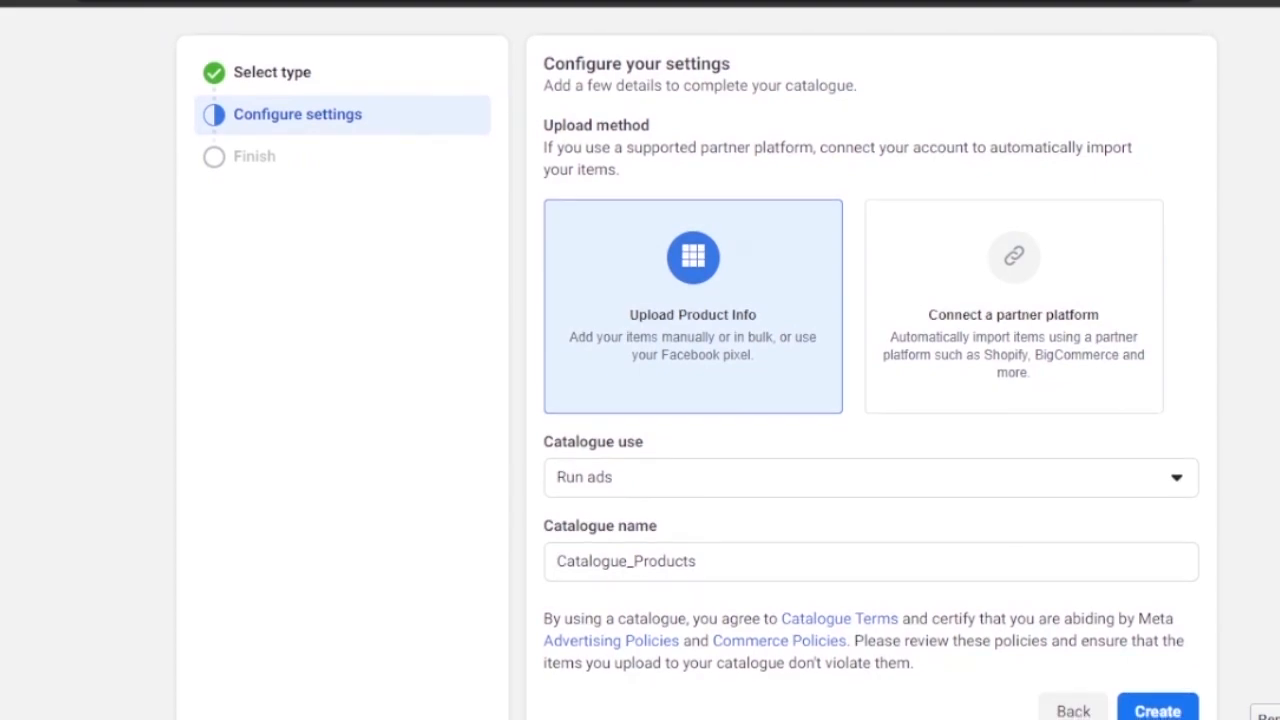
- Set the catalogue's upload method to Connect a partner platform and select Shopify as the partner platform
{"action": "left_click", "coordinate": [1158, 711]}
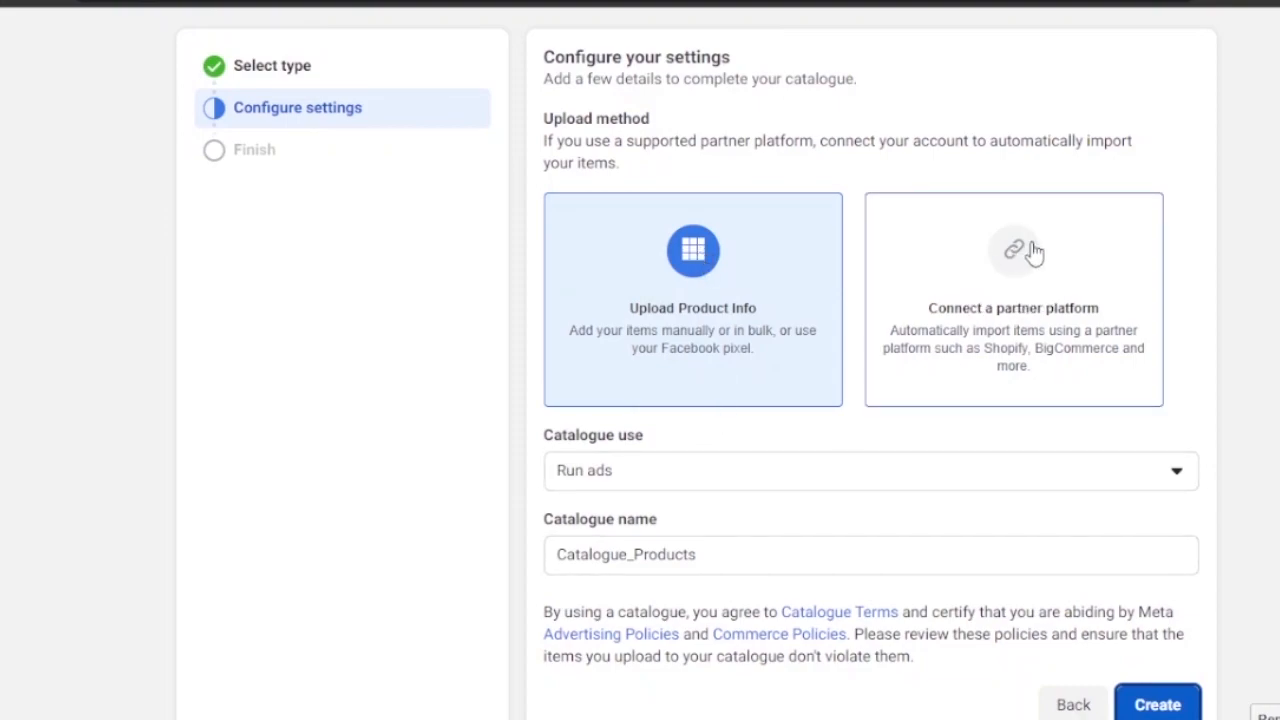
{"action": "left_click", "coordinate": [992, 270]}
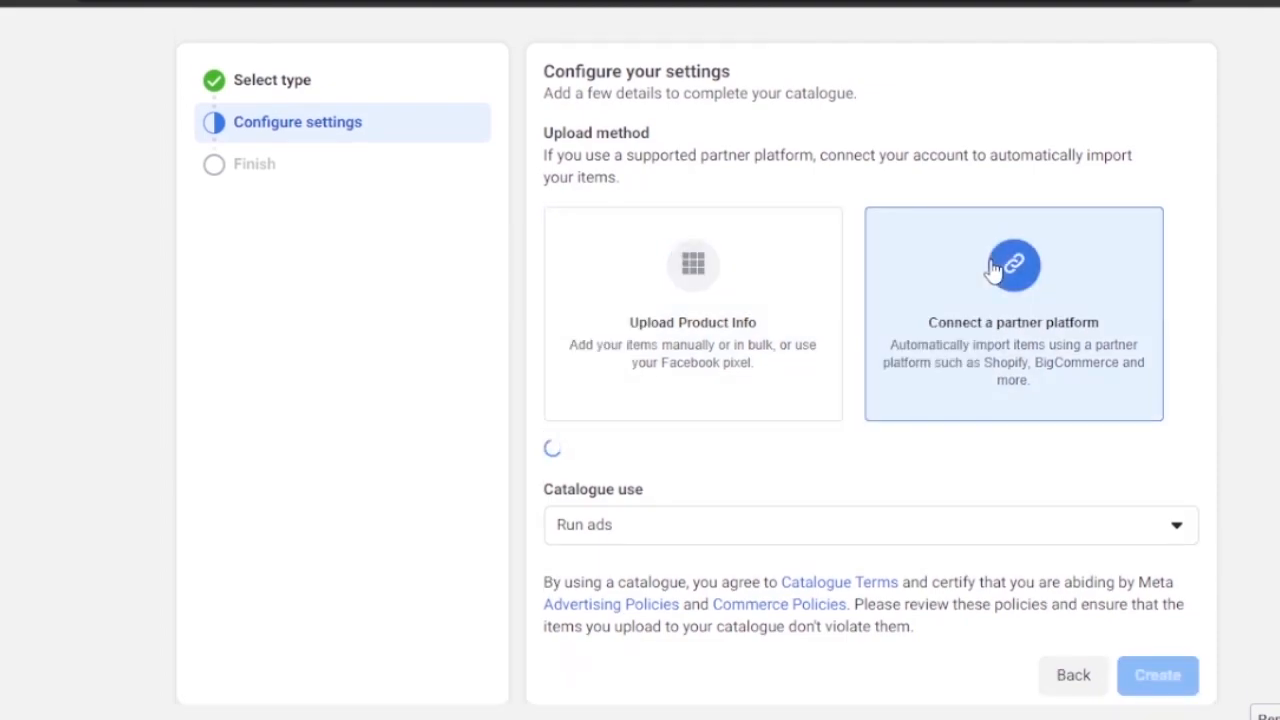
{"action": "scroll", "coordinate": [870, 400], "scroll_direction": "down", "scroll_amount": 1}
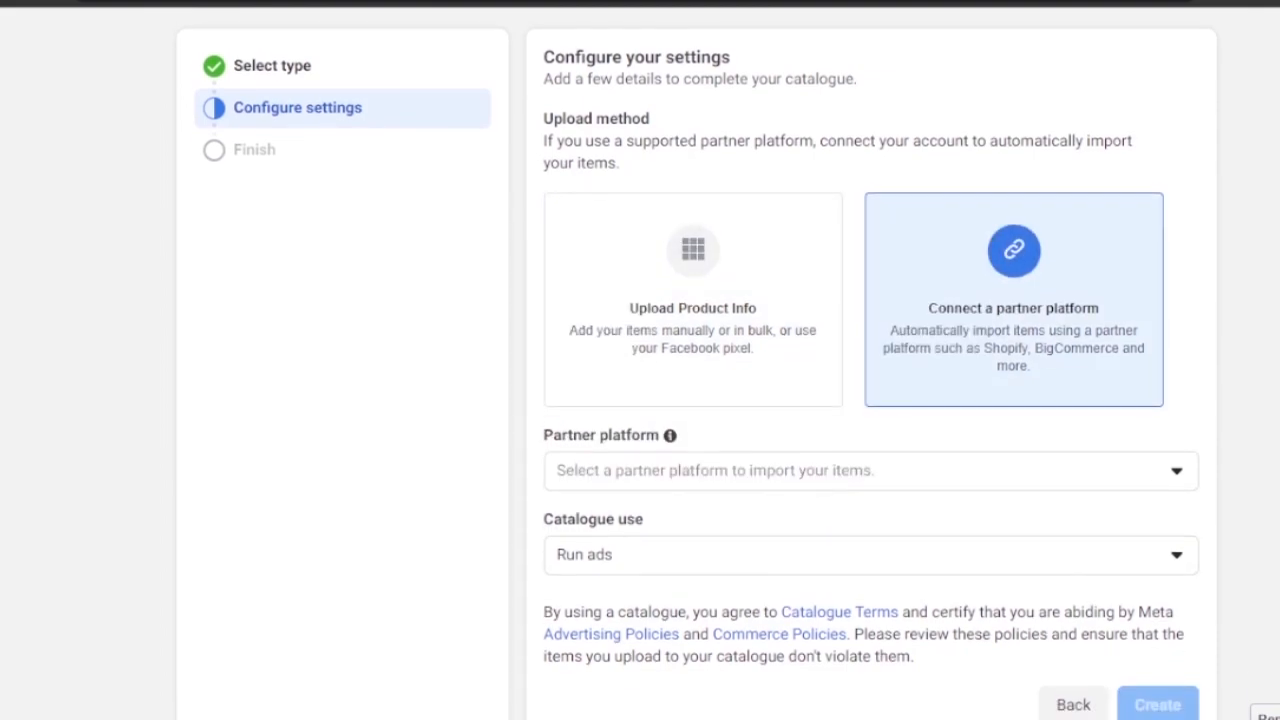
{"action": "left_click", "coordinate": [1171, 478]}
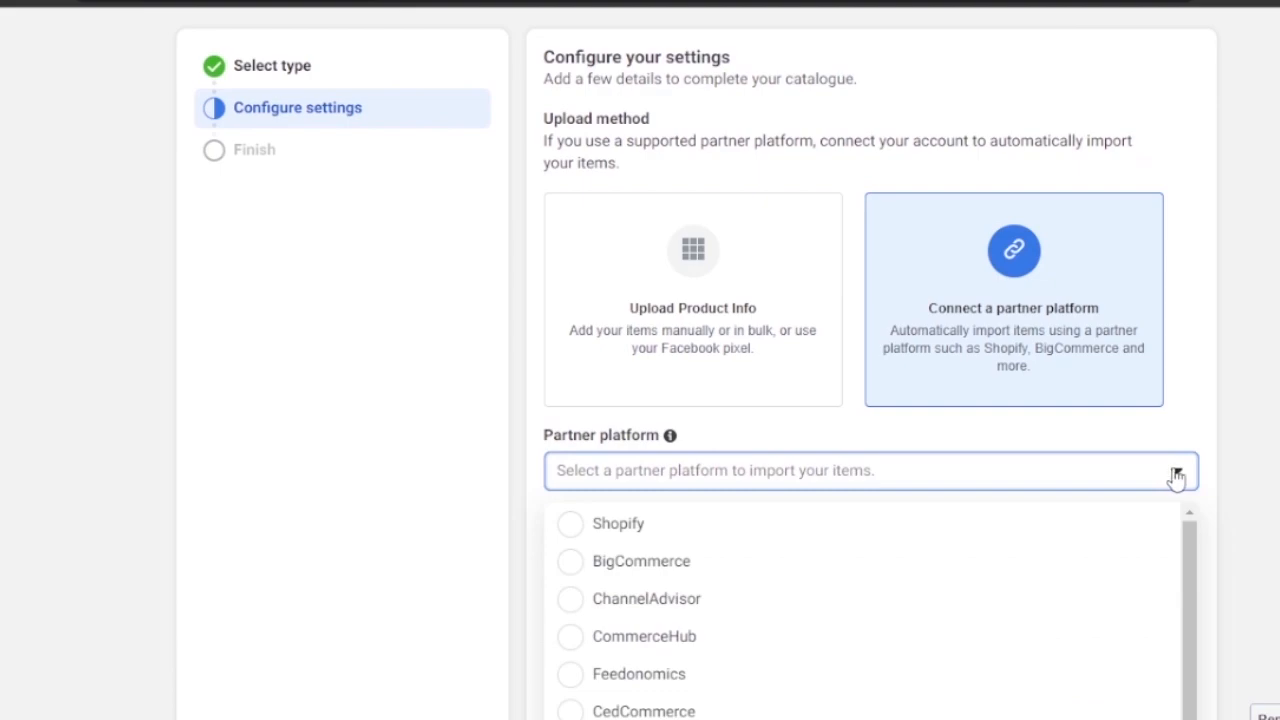
{"action": "left_click", "coordinate": [600, 530]}
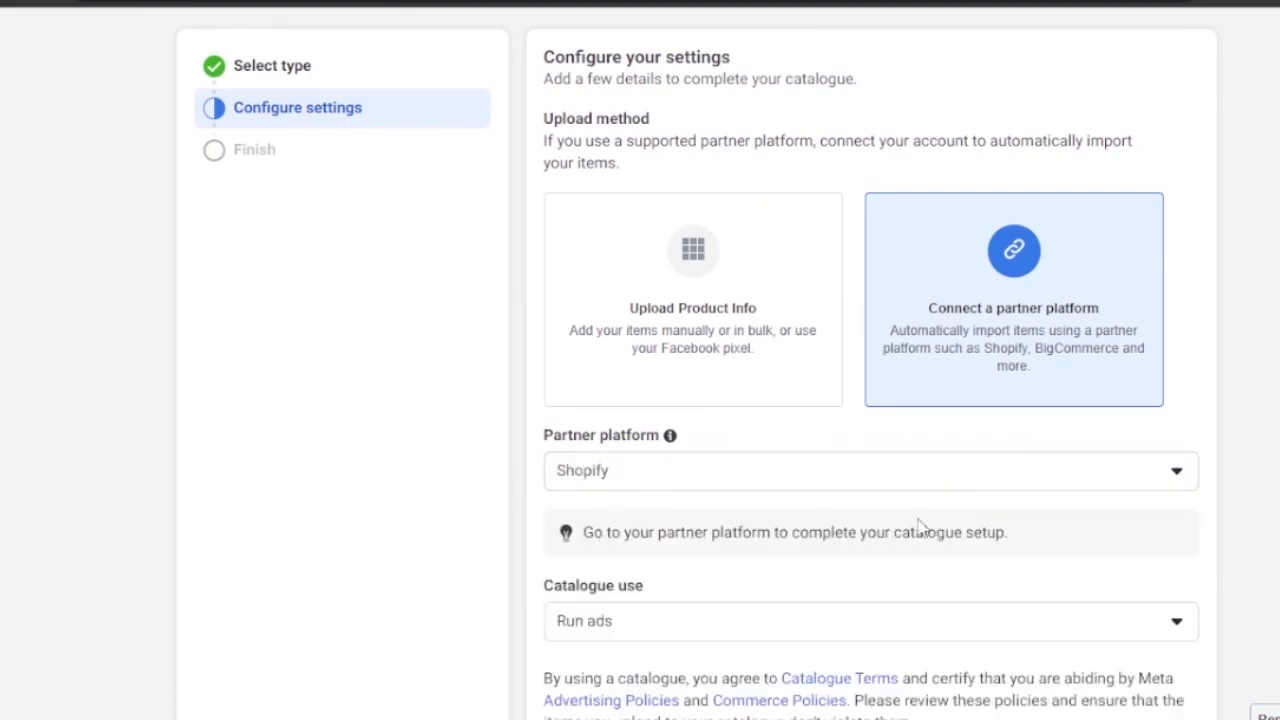
{"action": "scroll", "coordinate": [1250, 607], "scroll_direction": "down", "scroll_amount": 1}
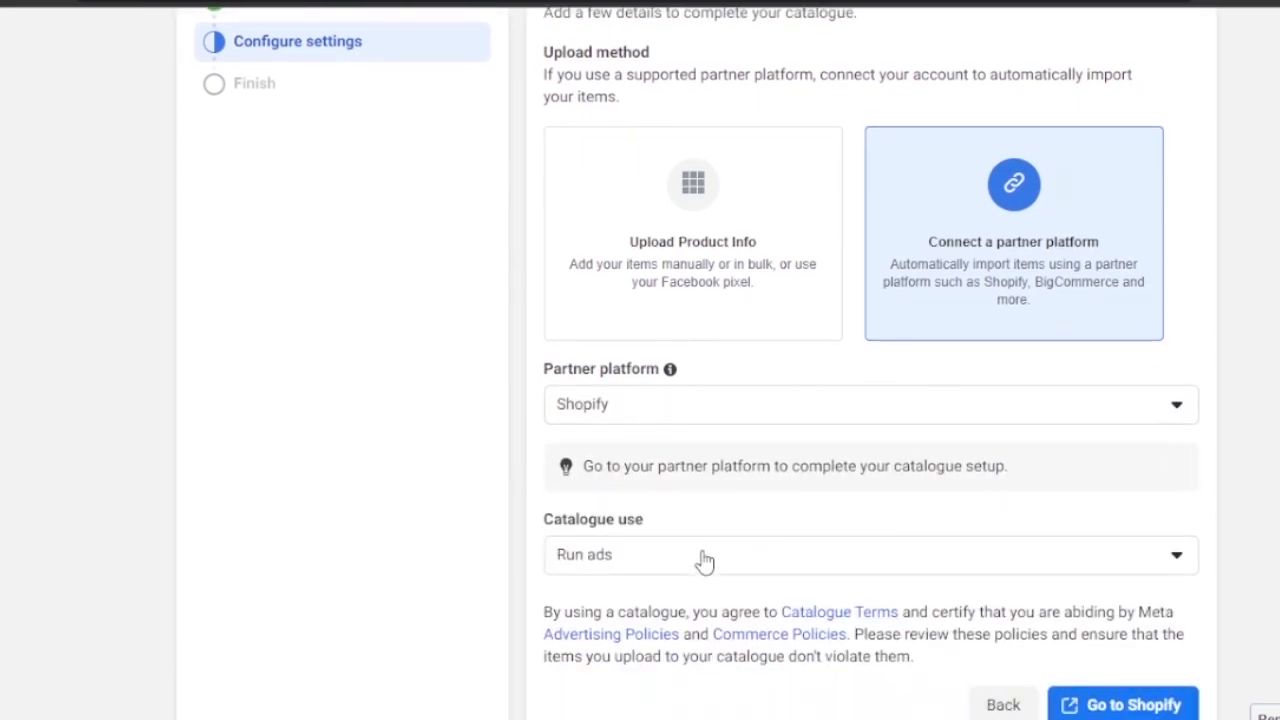
- Go to Shopify to complete the catalogue setup, log in and open the My Store admin
{"action": "left_click", "coordinate": [1125, 703]}
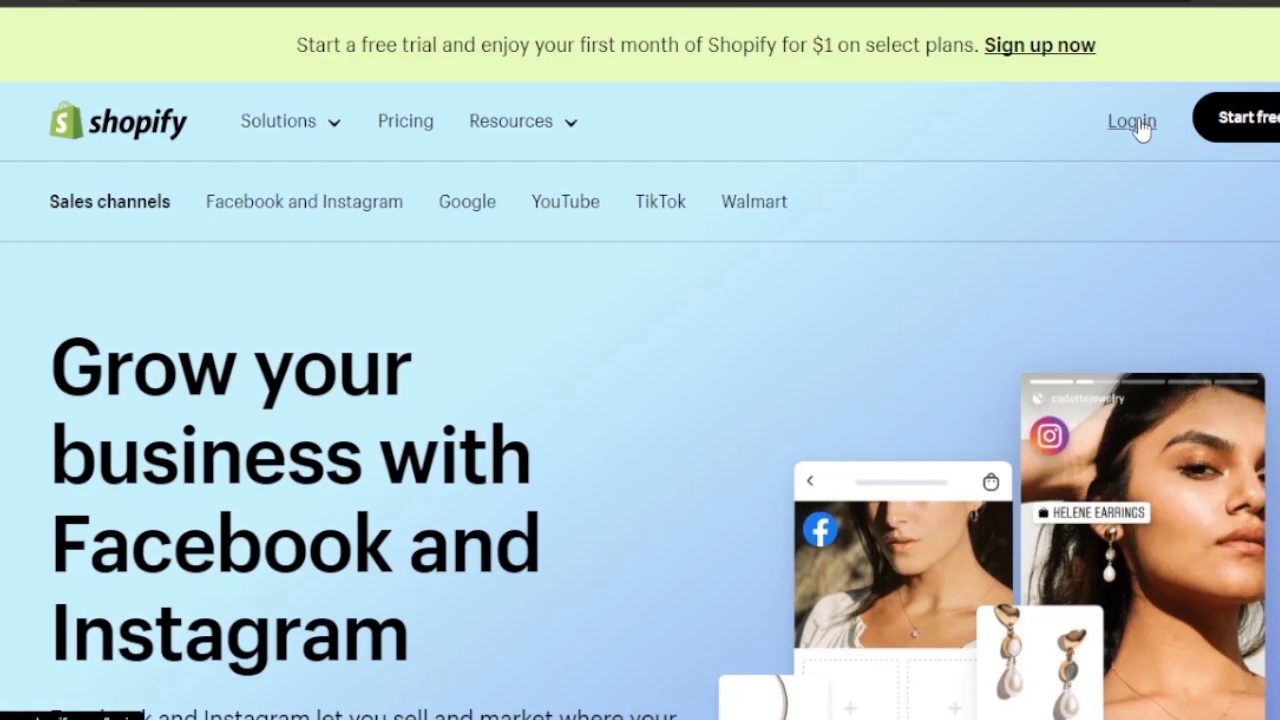
{"action": "left_click", "coordinate": [1141, 128]}
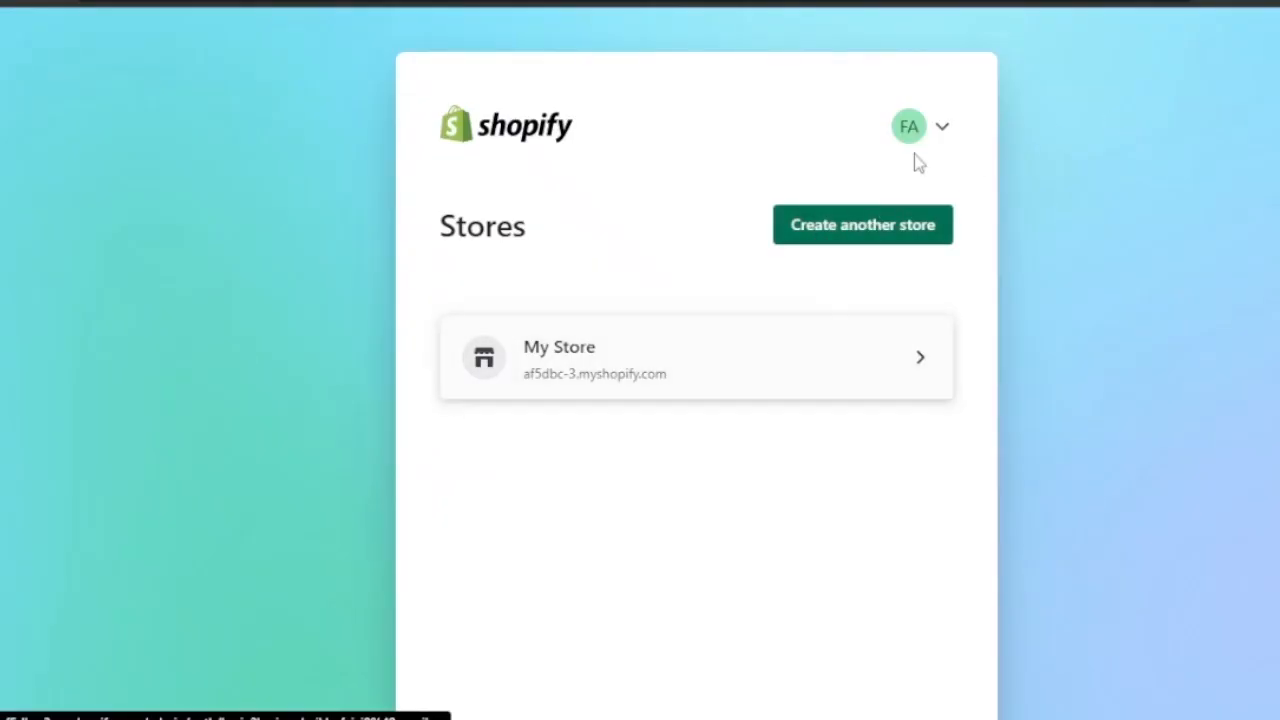
{"action": "left_click", "coordinate": [820, 345]}
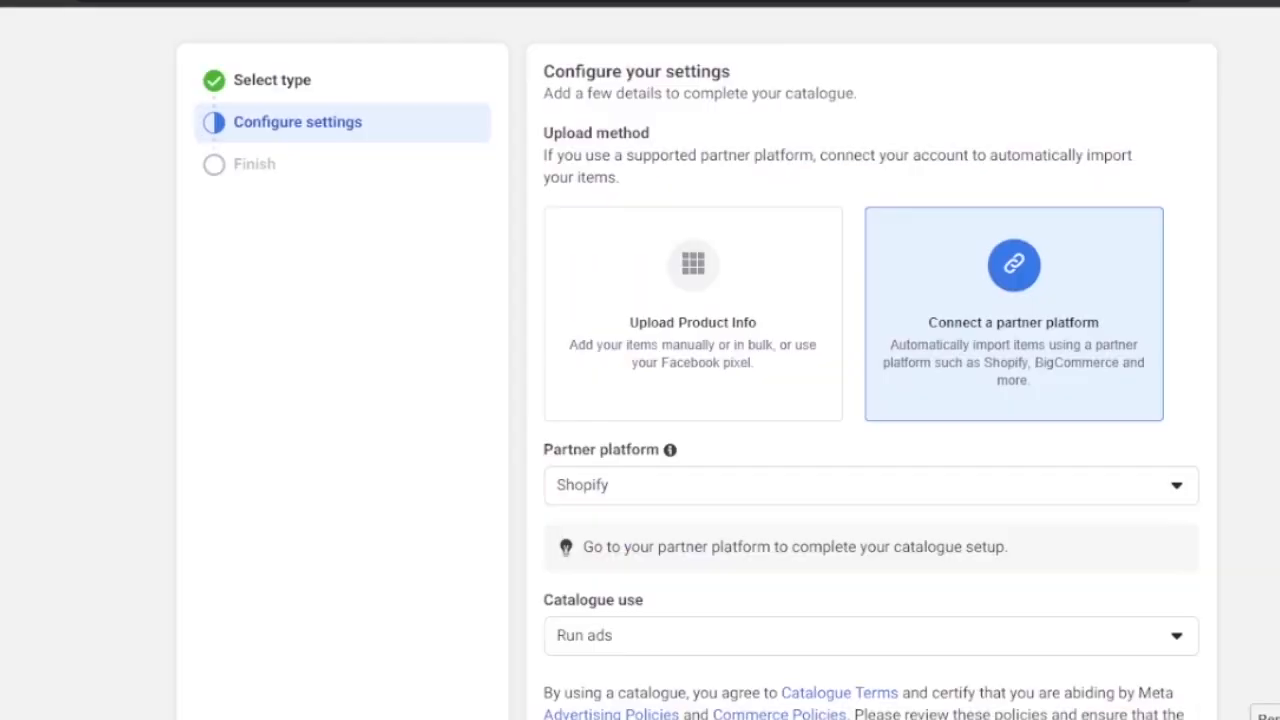
{"action": "scroll", "coordinate": [860, 400], "scroll_direction": "down", "scroll_amount": 1}
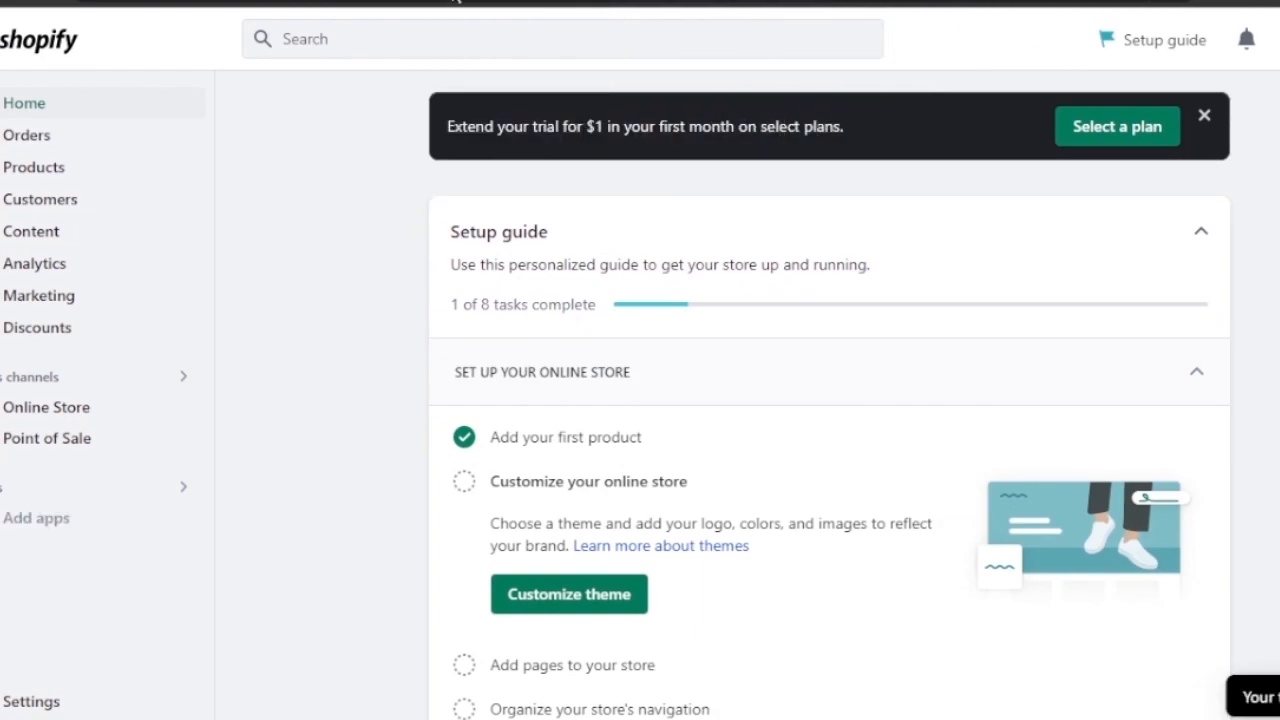
- Bring up the suggested apps for the store and go on to the Shopify App Store
{"action": "left_click", "coordinate": [30, 536]}
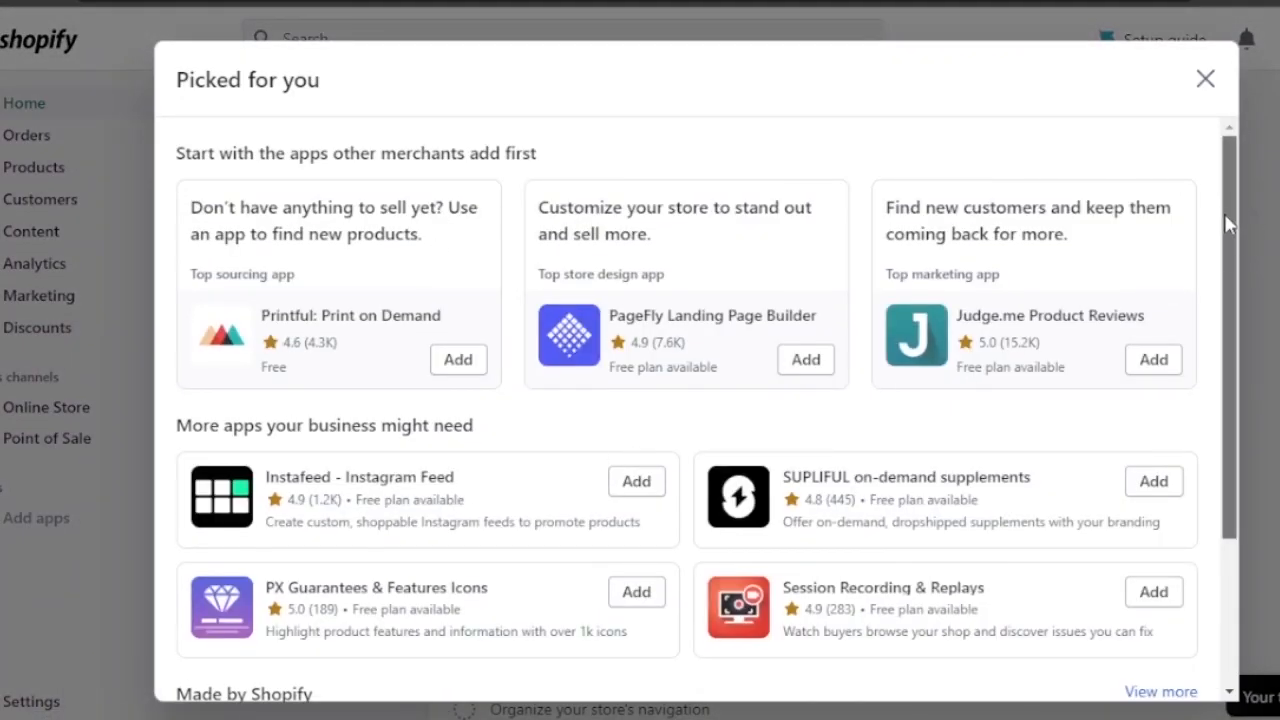
{"action": "left_click_drag", "start_coordinate": [1228, 206], "coordinate": [1229, 480]}
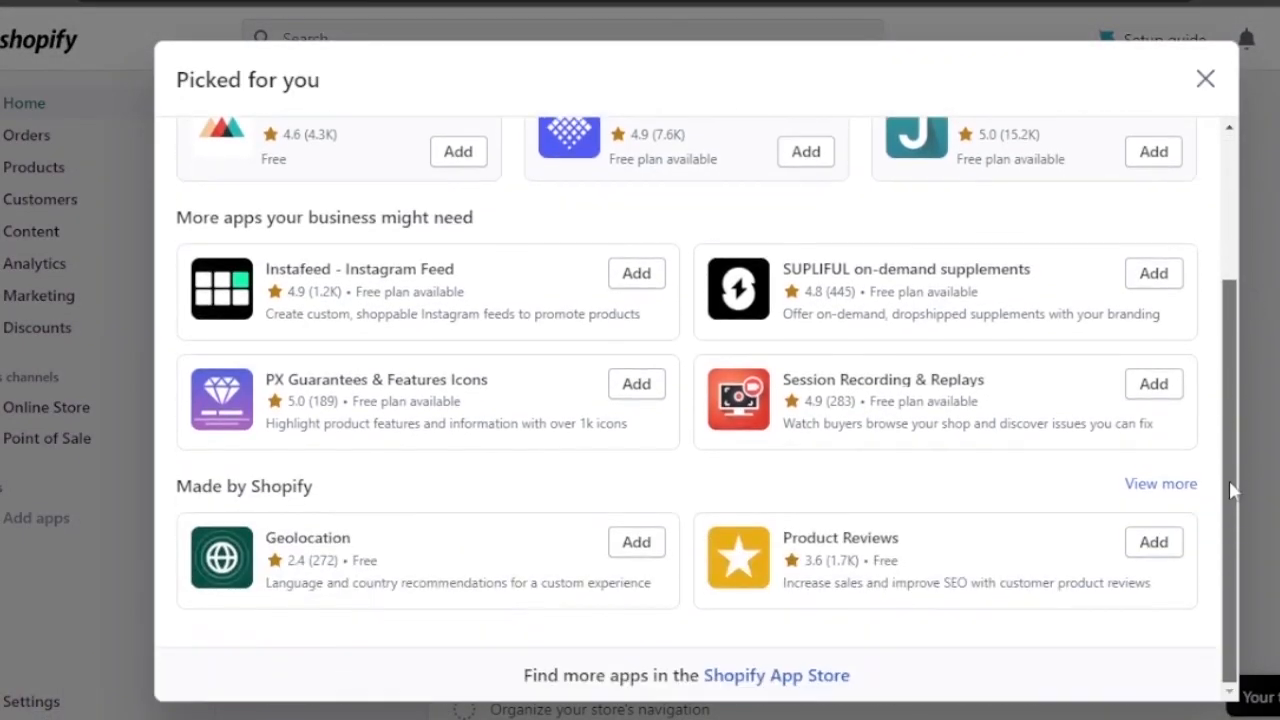
{"action": "left_click", "coordinate": [738, 676]}
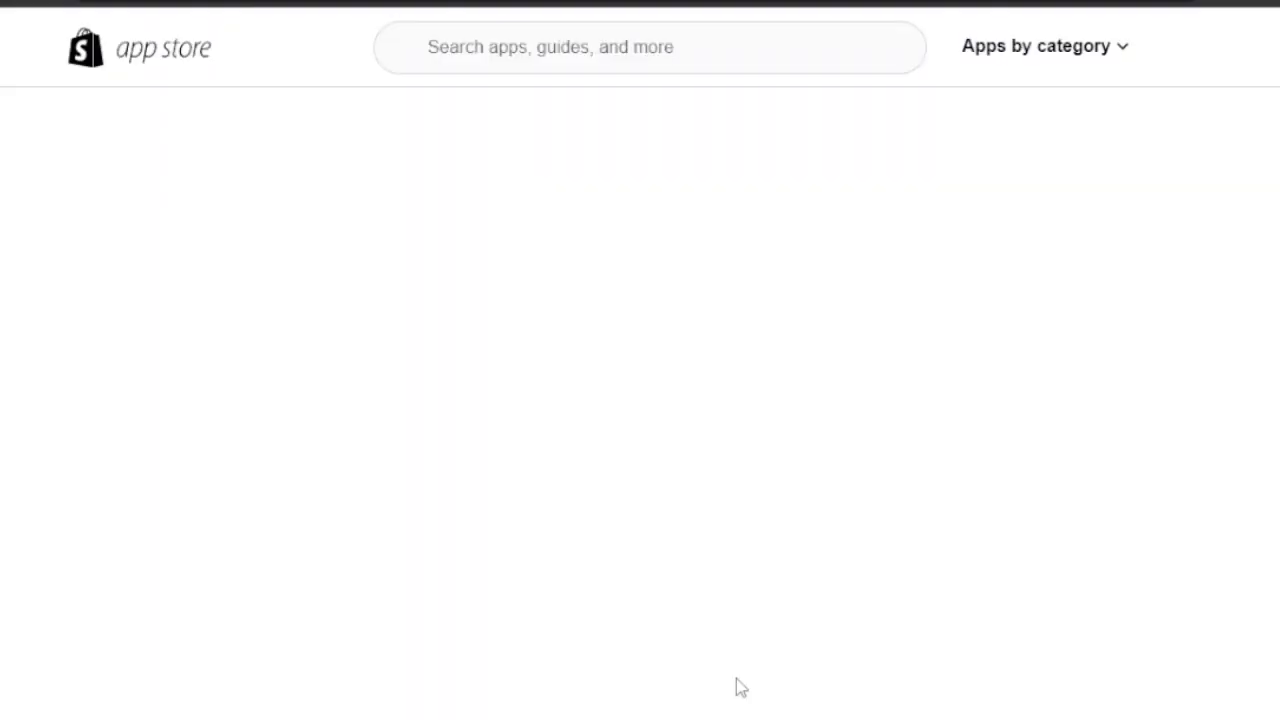
- Search the app store for "instagram and facebook" and open the Facebook & Instagram app by Meta
{"action": "left_click", "coordinate": [492, 40]}
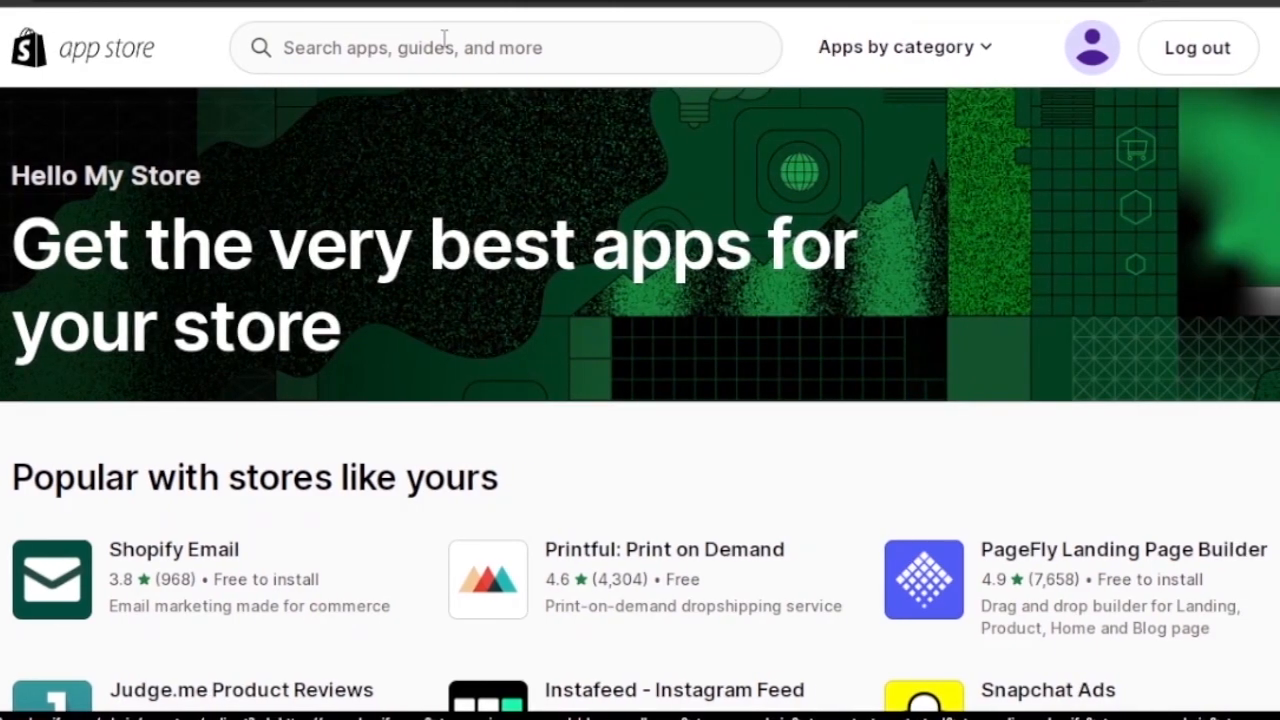
{"action": "type", "text": "instagram and facebook"}
{"action": "key", "text": "Return"}
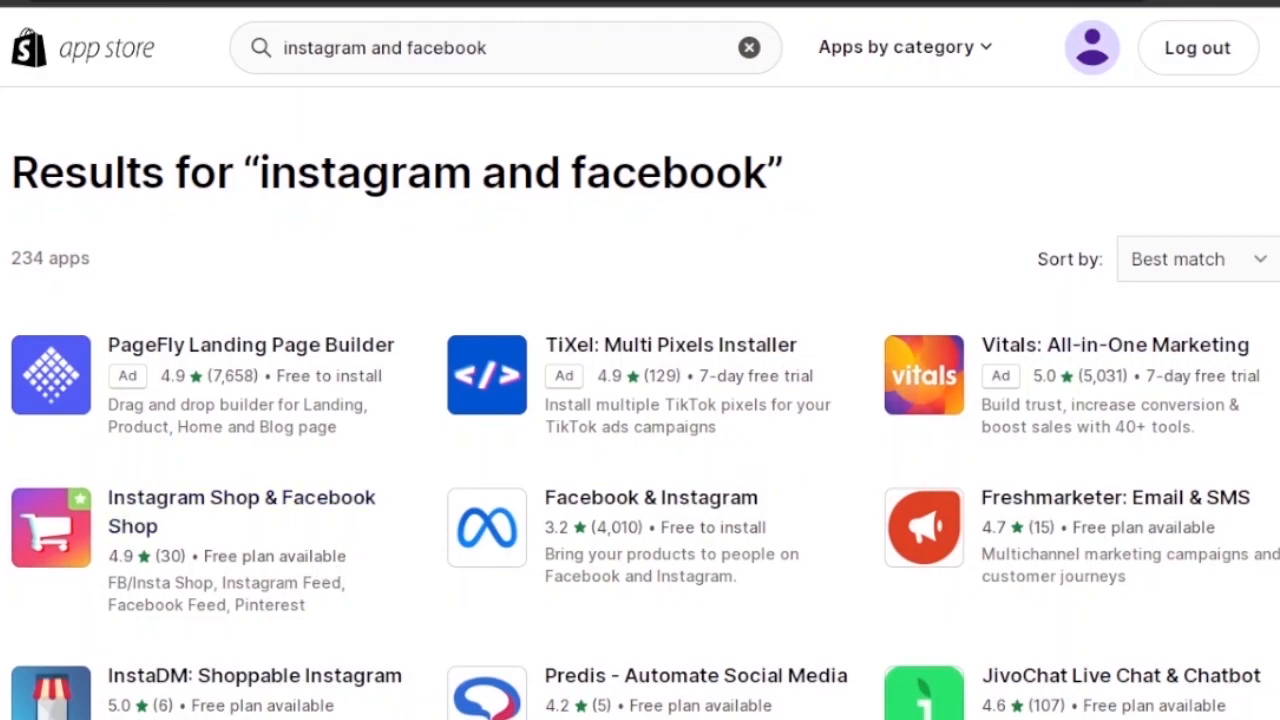
{"action": "scroll", "coordinate": [849, 491], "scroll_direction": "down", "scroll_amount": 6}
{"action": "scroll", "coordinate": [729, 329], "scroll_direction": "up", "scroll_amount": 4}
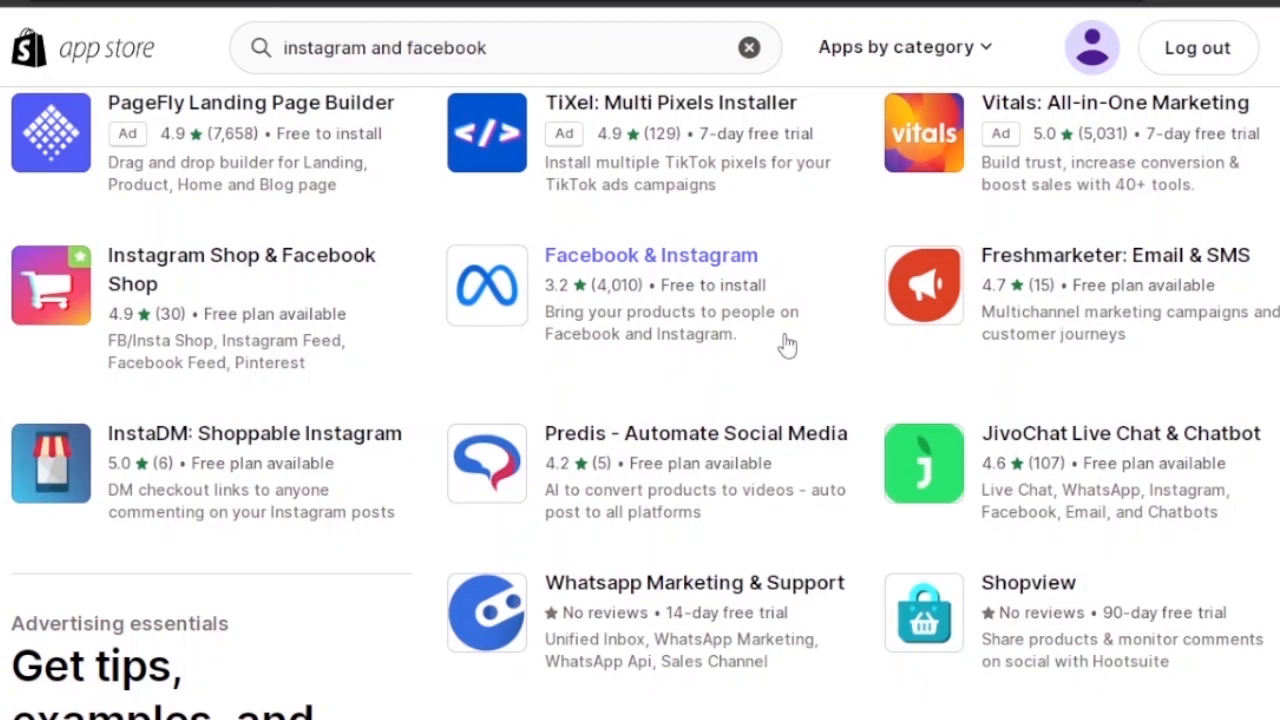
{"action": "left_click", "coordinate": [617, 287]}
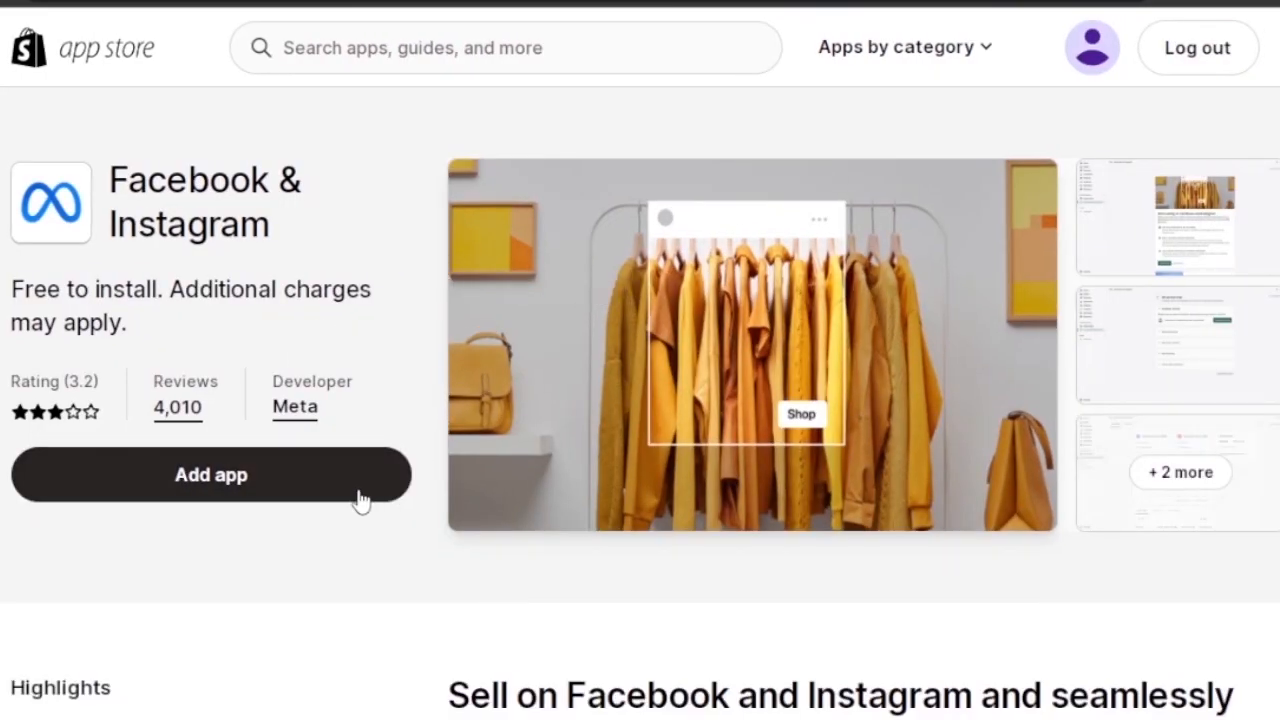
- Add the Facebook & Instagram app to My Store as a sales channel and review its setup options
{"action": "left_click", "coordinate": [186, 471]}
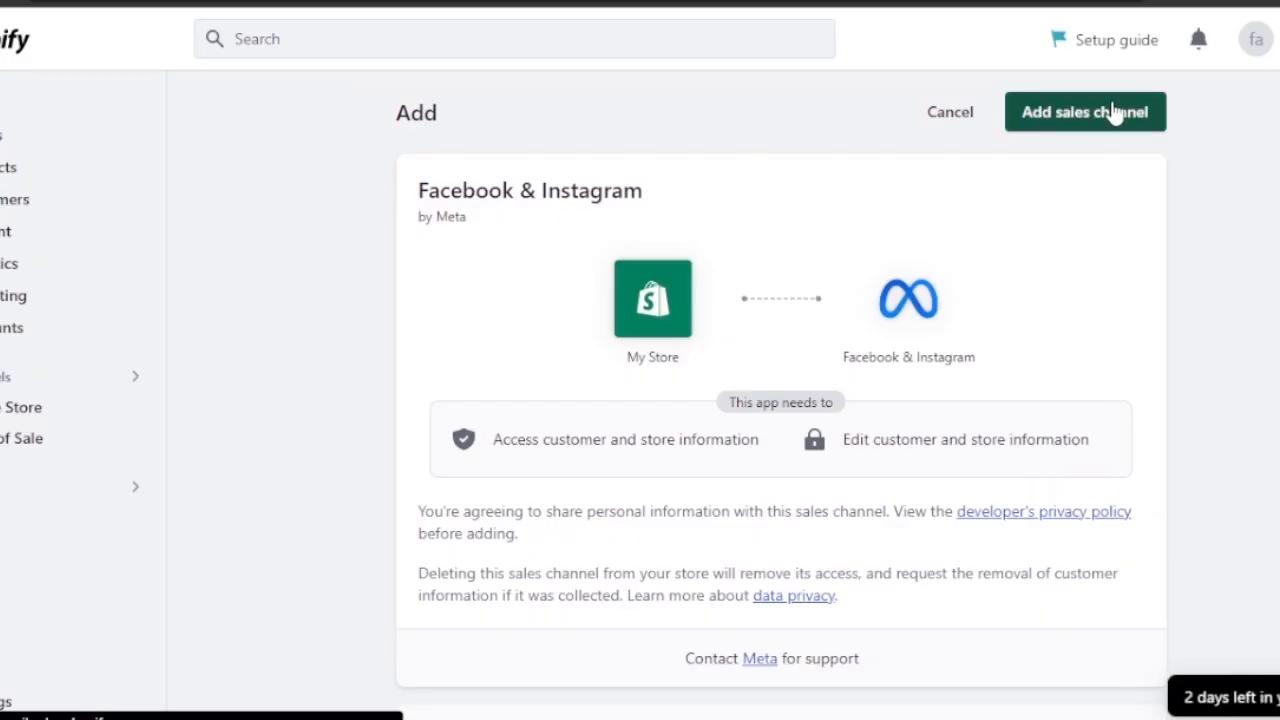
{"action": "left_click", "coordinate": [1115, 113]}
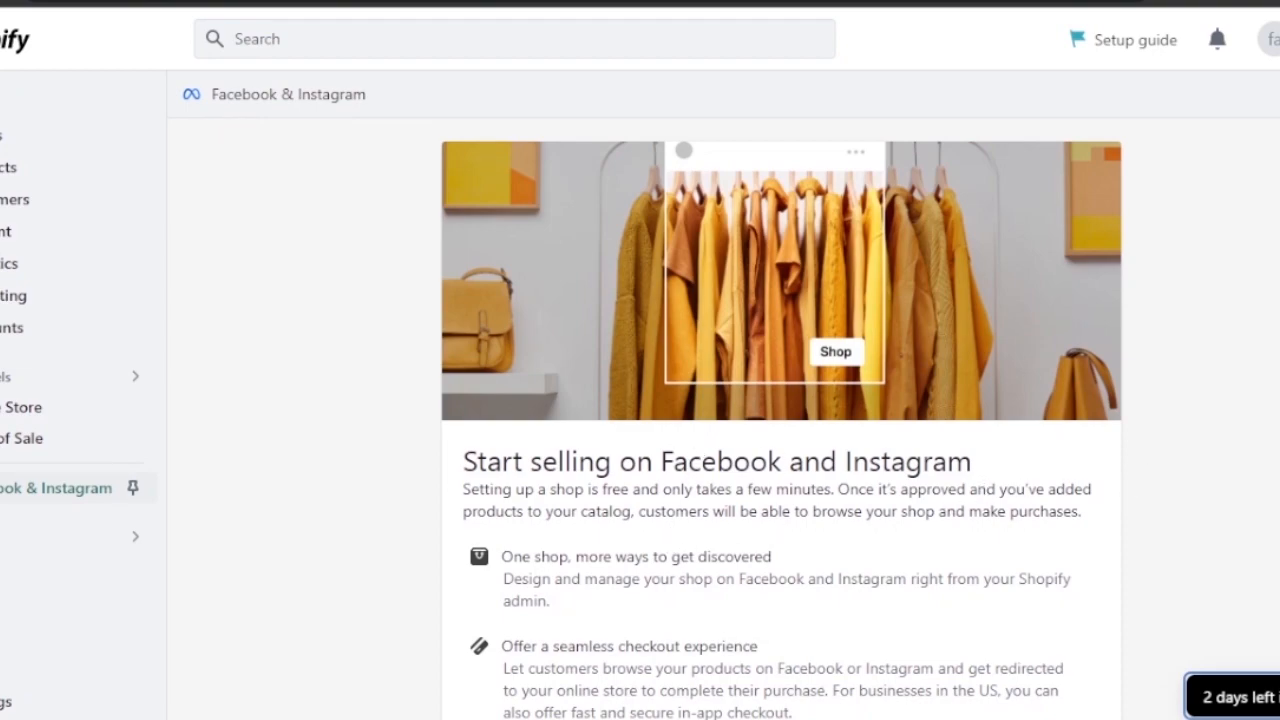
{"action": "scroll", "coordinate": [782, 420], "scroll_direction": "down", "scroll_amount": 1}
{"action": "scroll", "coordinate": [782, 420], "scroll_direction": "down", "scroll_amount": 3}
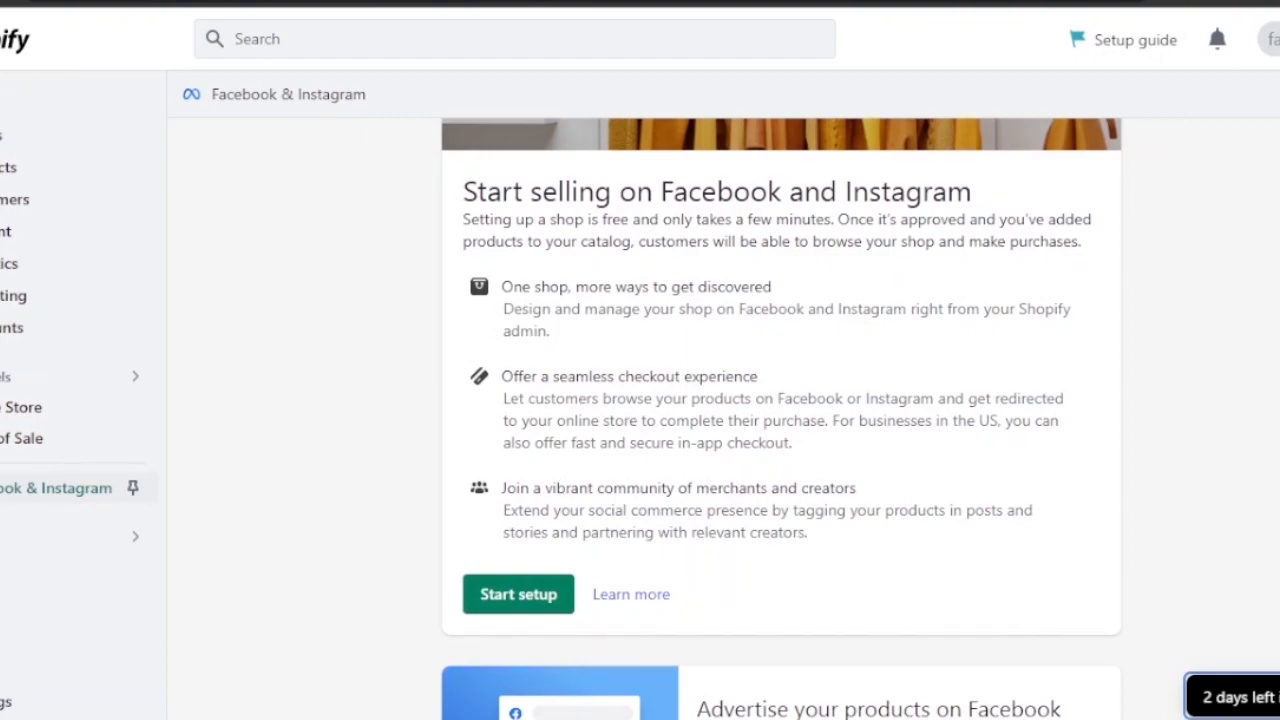
{"action": "scroll", "coordinate": [782, 420], "scroll_direction": "down", "scroll_amount": 3}
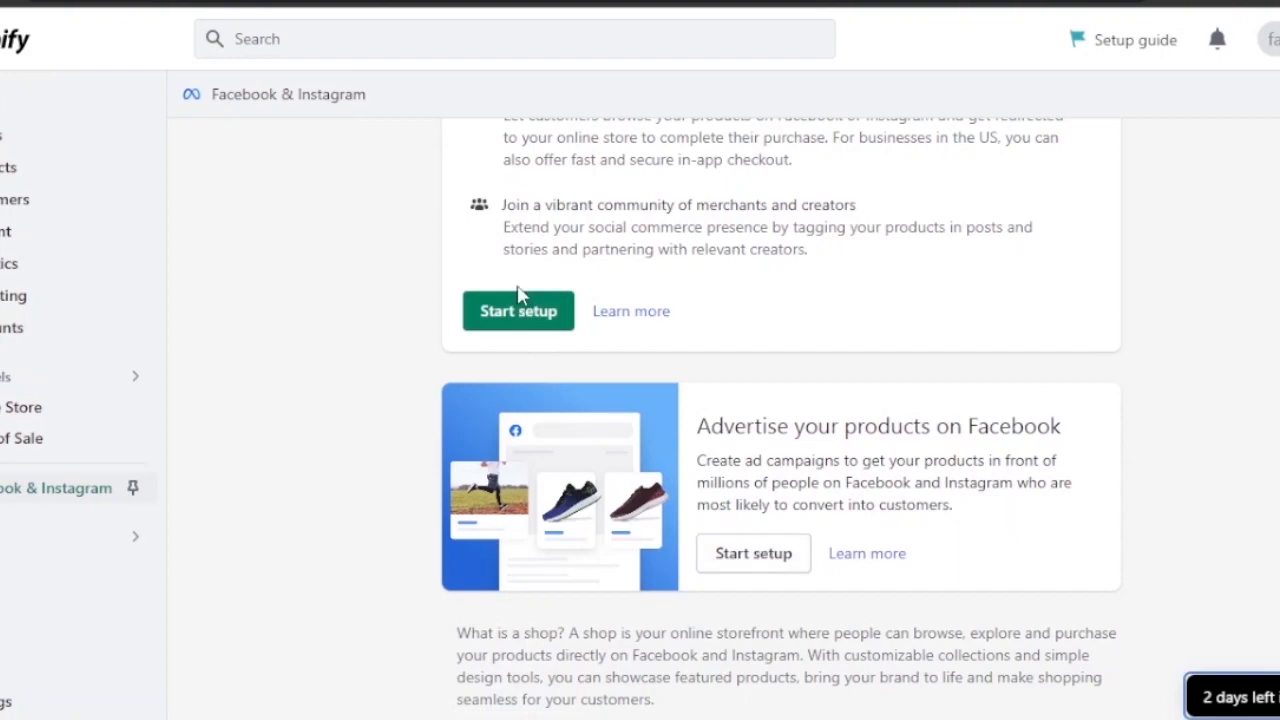
- Start the shop setup in the Facebook & Instagram channel, connect a Facebook account and confirm it for the integration
{"action": "left_click", "coordinate": [548, 312]}
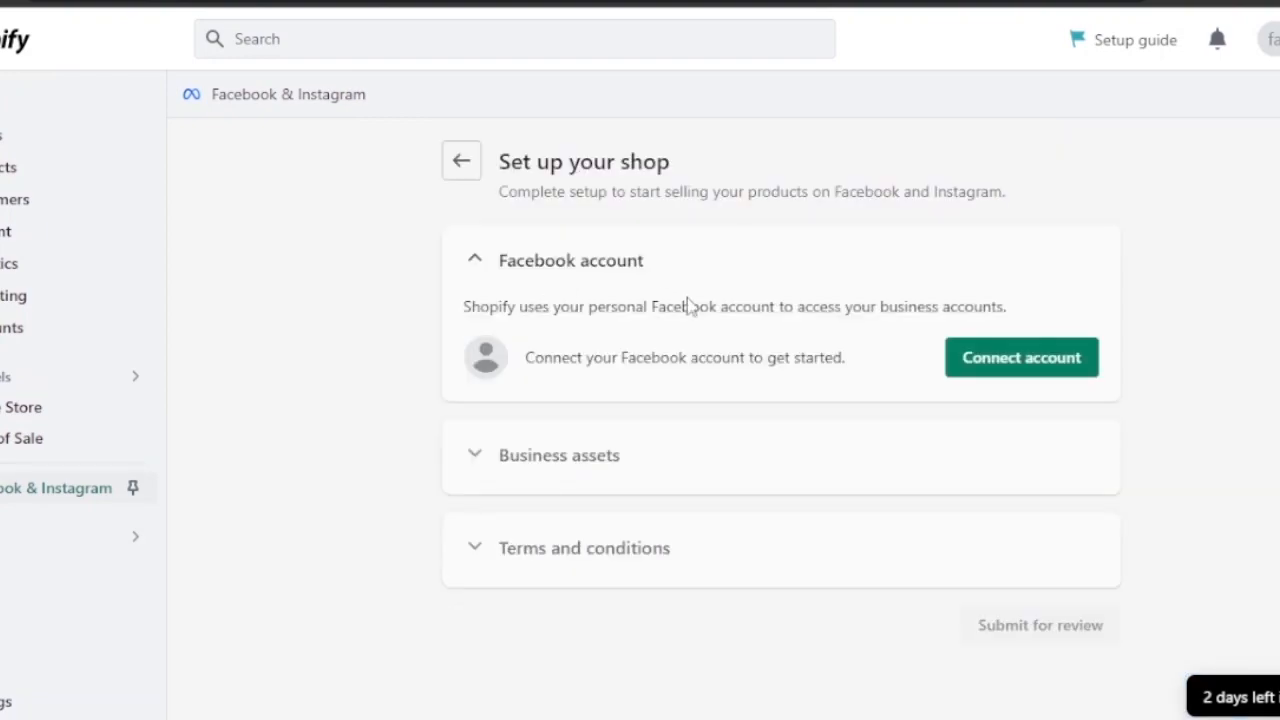
{"action": "left_click", "coordinate": [988, 368]}
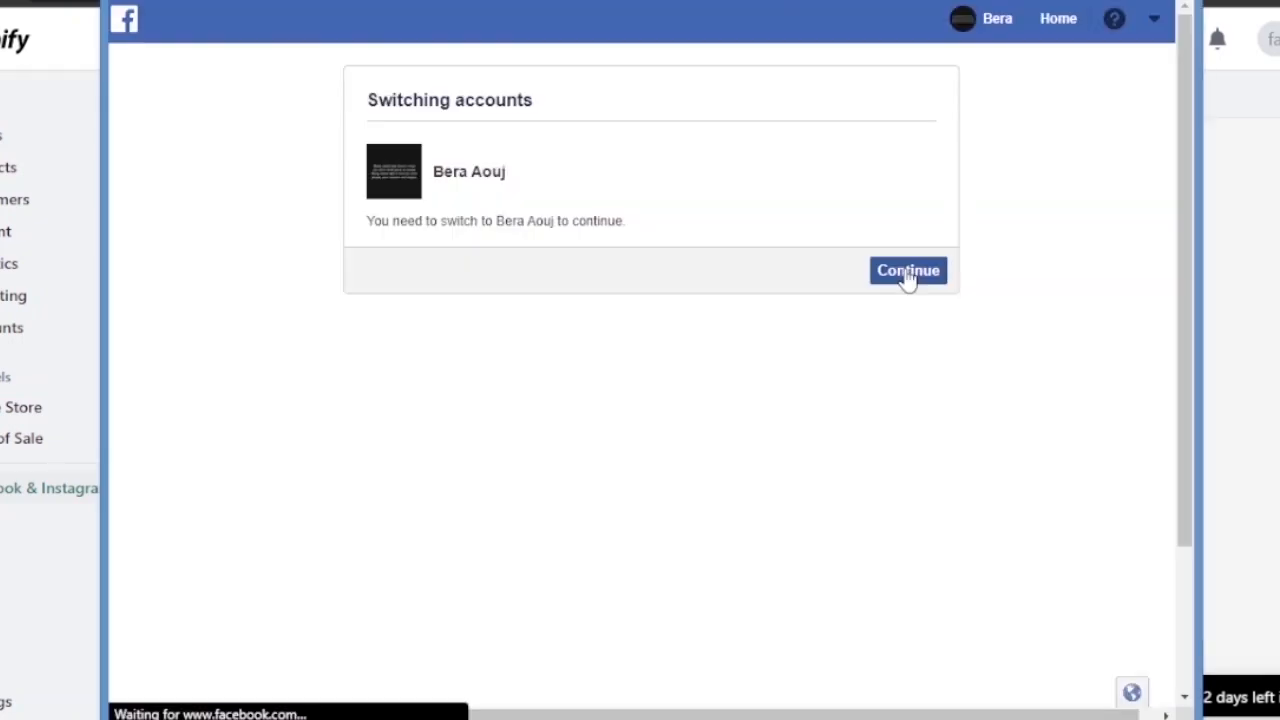
{"action": "left_click", "coordinate": [906, 271]}
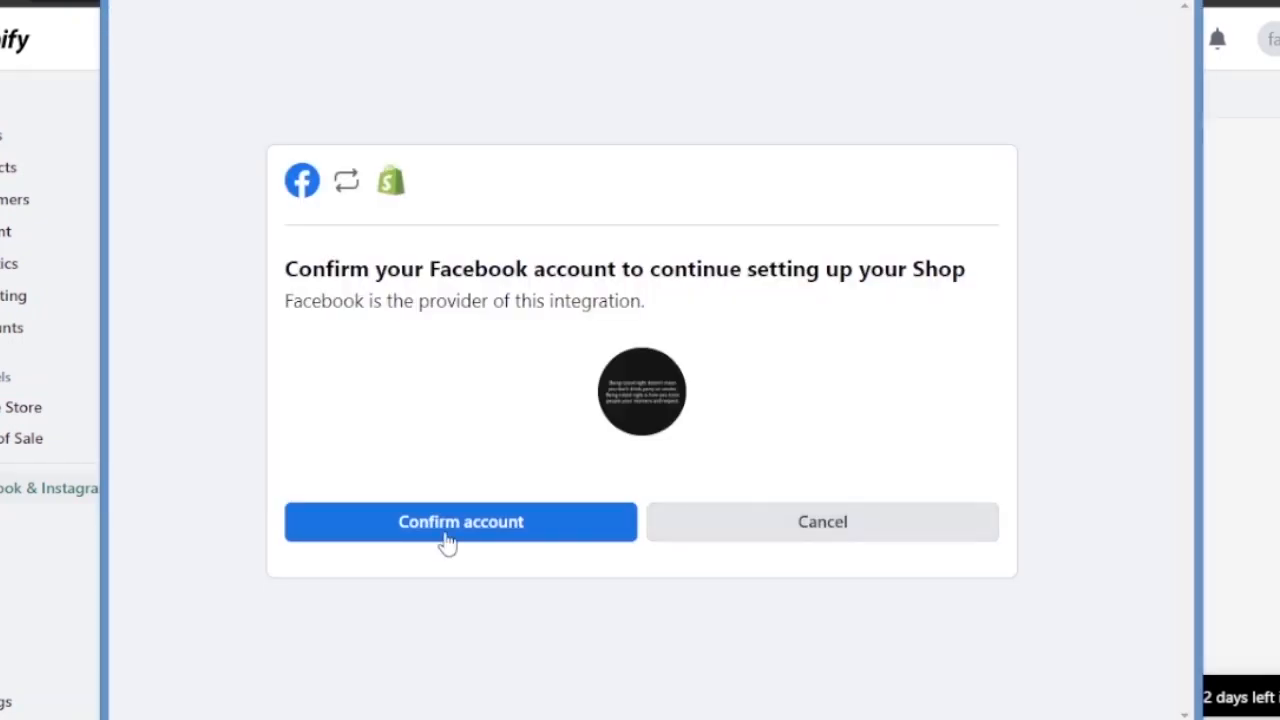
{"action": "left_click", "coordinate": [448, 541]}
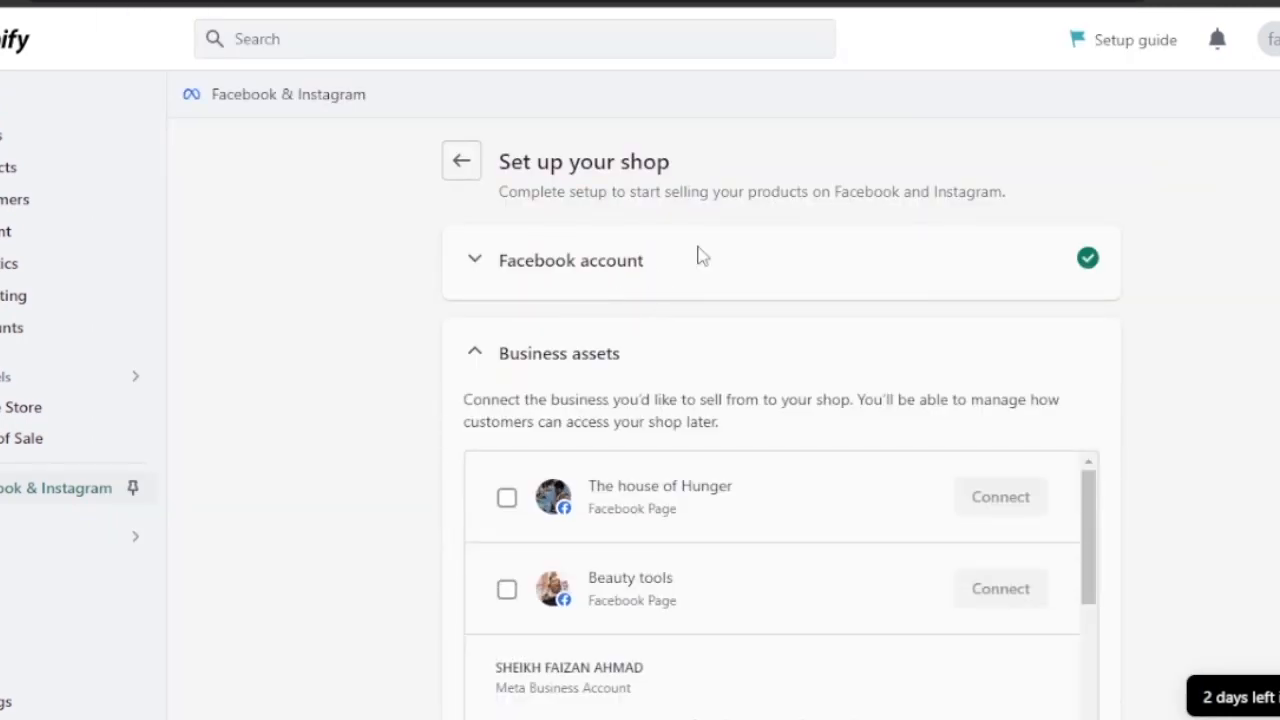
- Select the Beauty tools Facebook Page under business assets, try to connect it and dismiss the business account request
{"action": "scroll", "coordinate": [1060, 425], "scroll_direction": "down", "scroll_amount": 2}
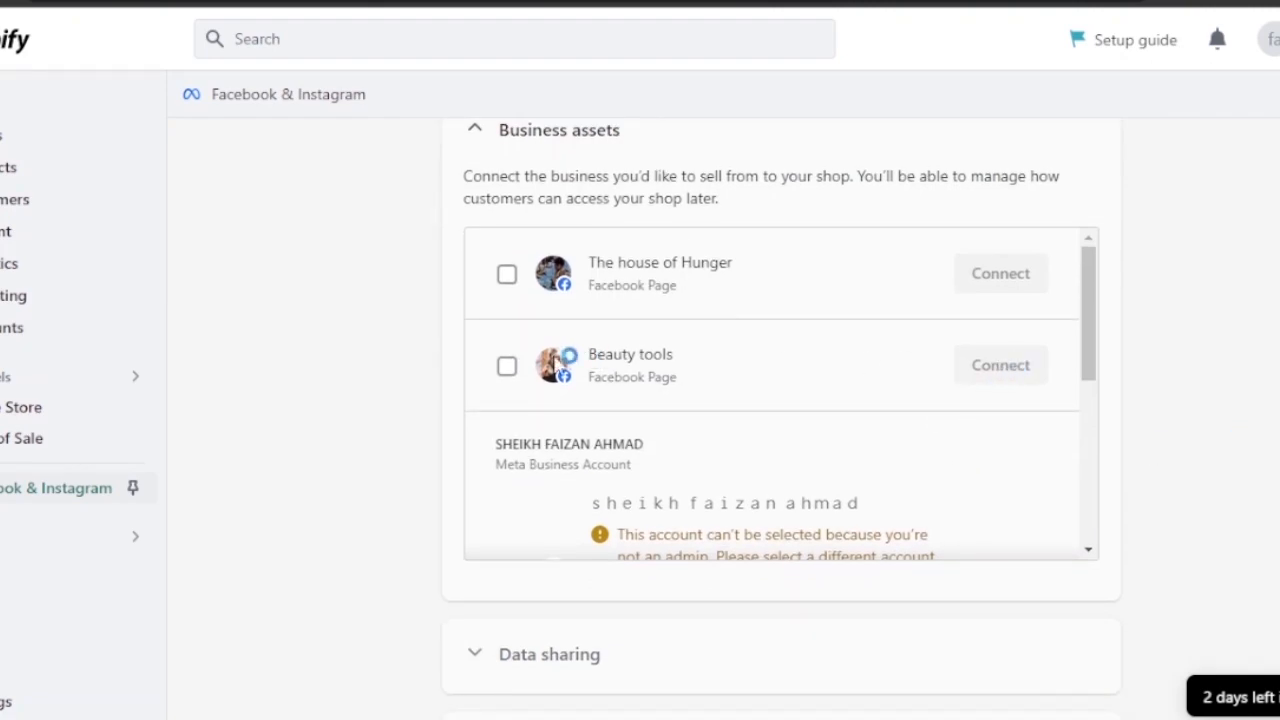
{"action": "left_click", "coordinate": [507, 366]}
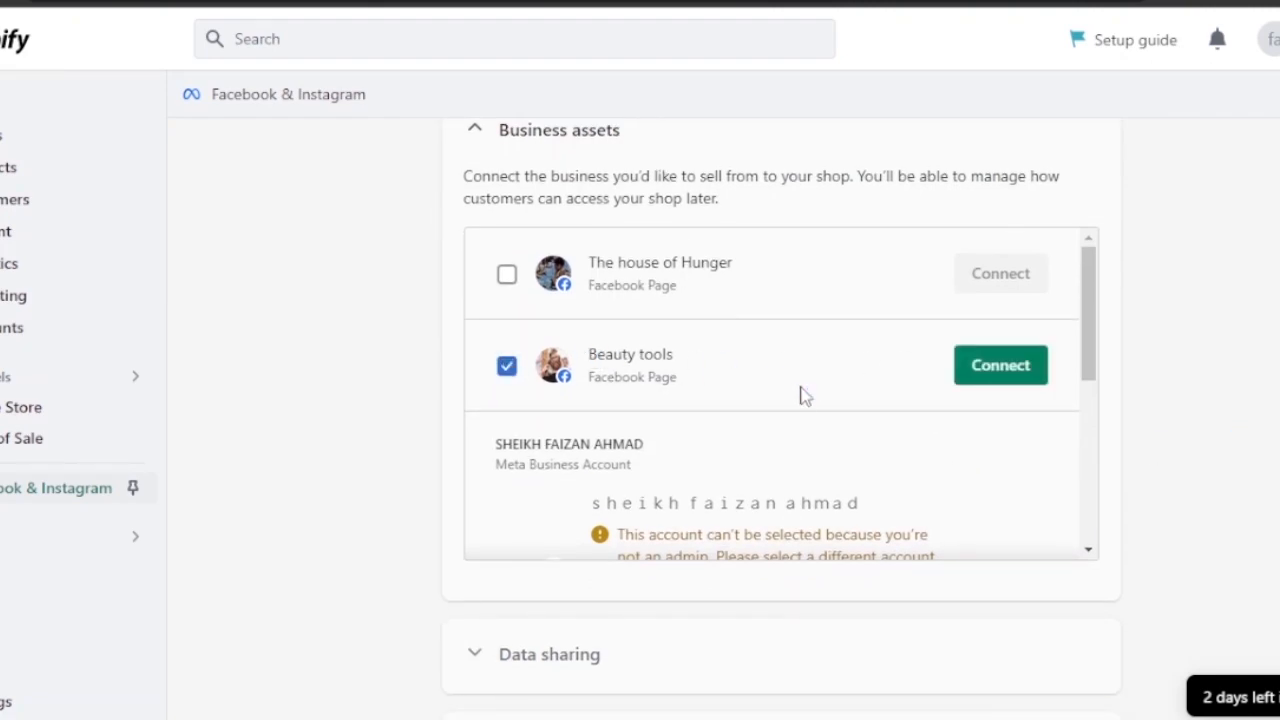
{"action": "left_click", "coordinate": [1004, 376]}
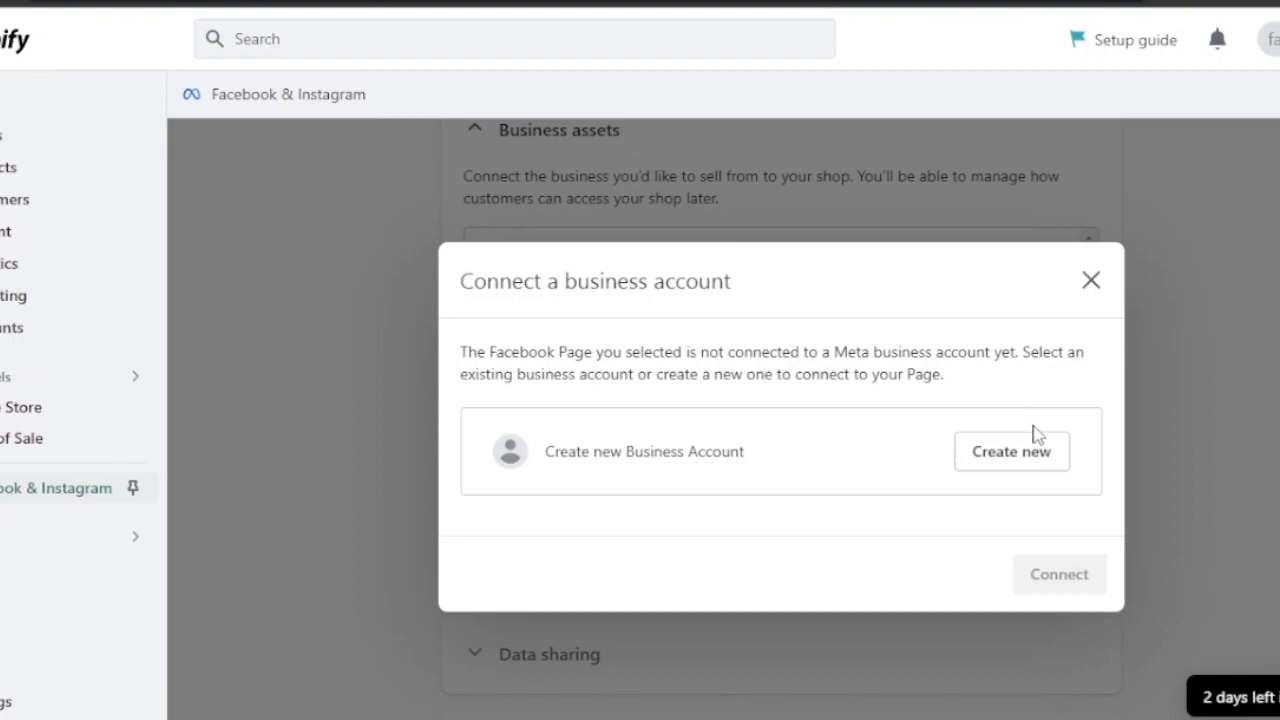
{"action": "left_click", "coordinate": [1089, 282]}
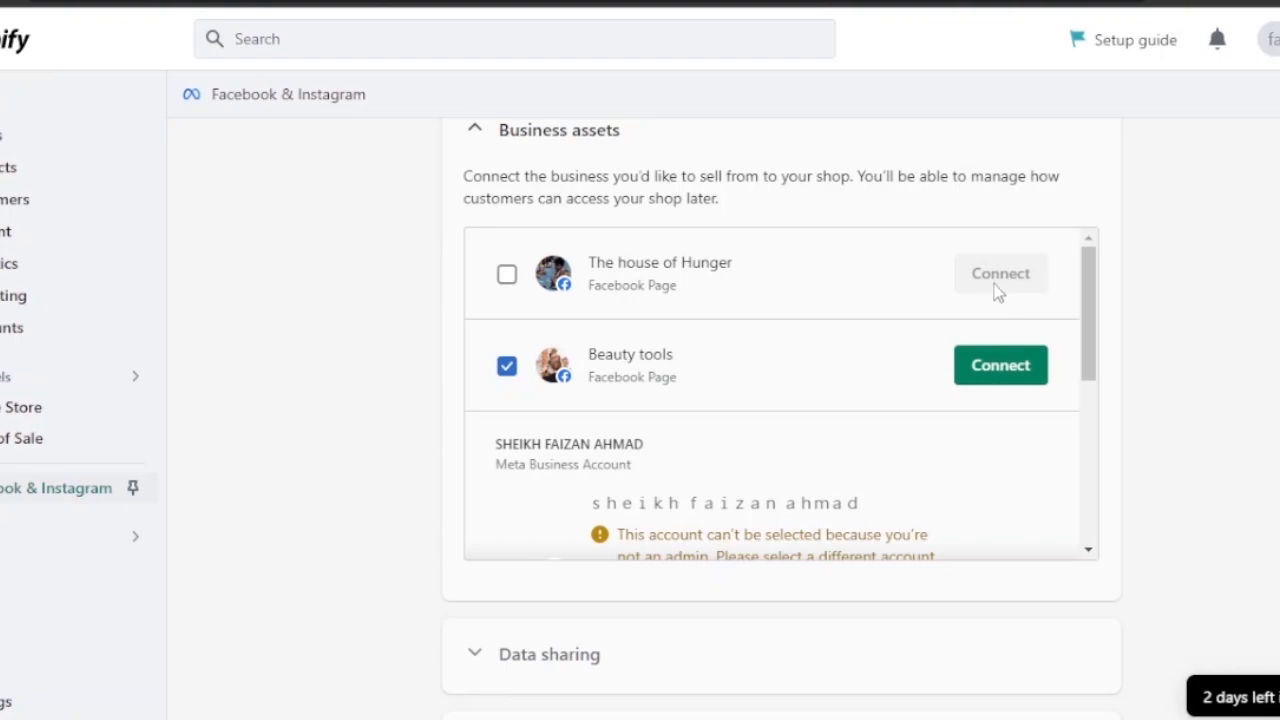
- Also select The house of Hunger Facebook Page, try to connect it and dismiss the business account request
{"action": "left_click", "coordinate": [507, 276]}
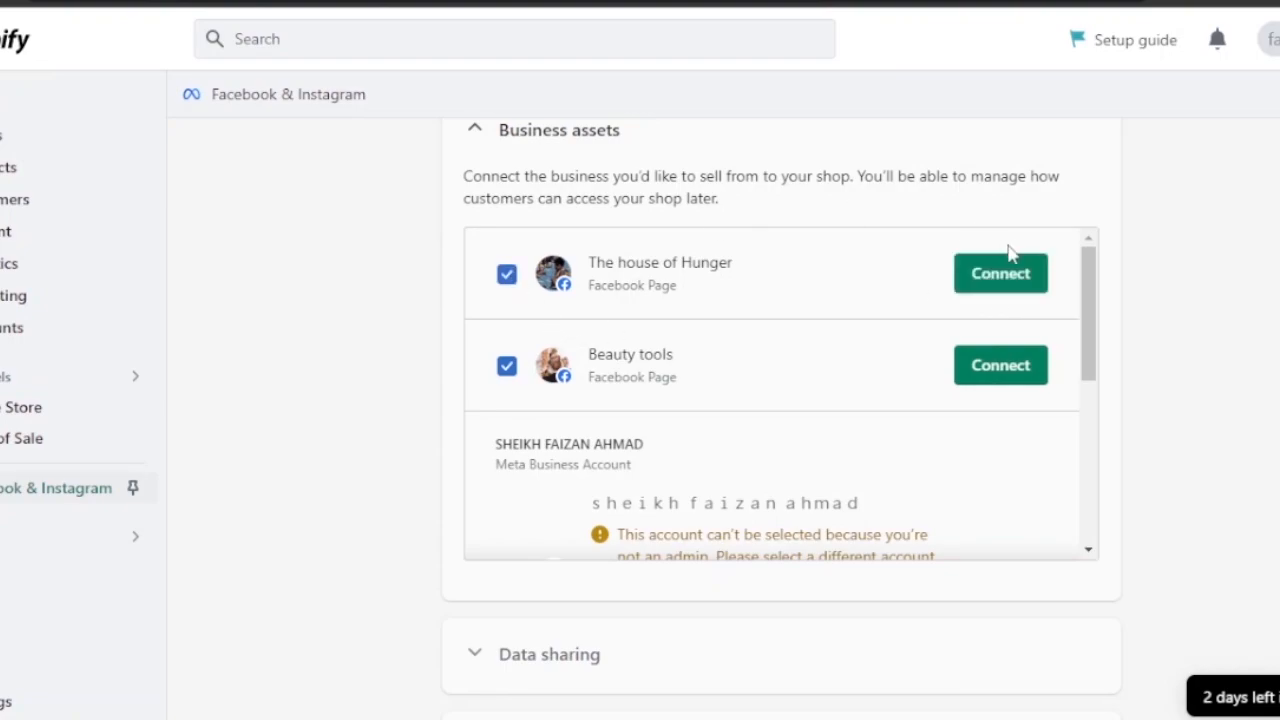
{"action": "left_click", "coordinate": [1001, 273]}
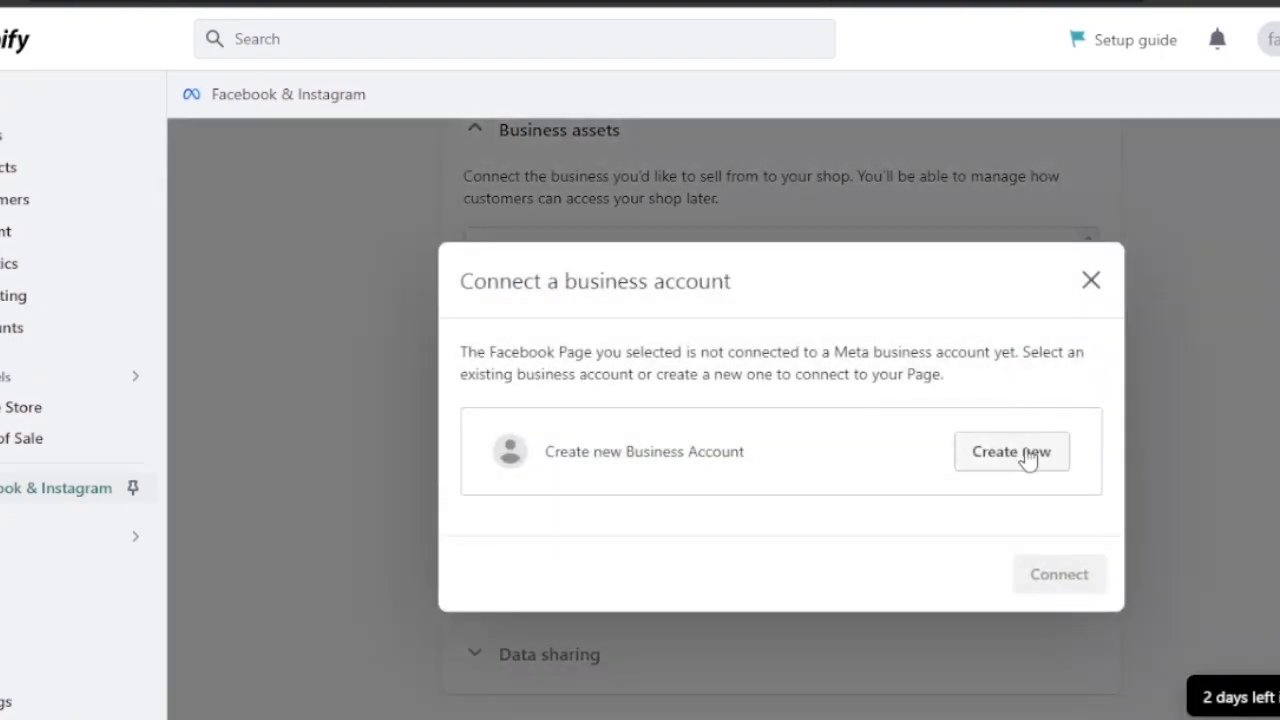
{"action": "left_click", "coordinate": [1091, 272]}
{"action": "scroll", "coordinate": [781, 400], "scroll_direction": "down", "scroll_amount": 1}
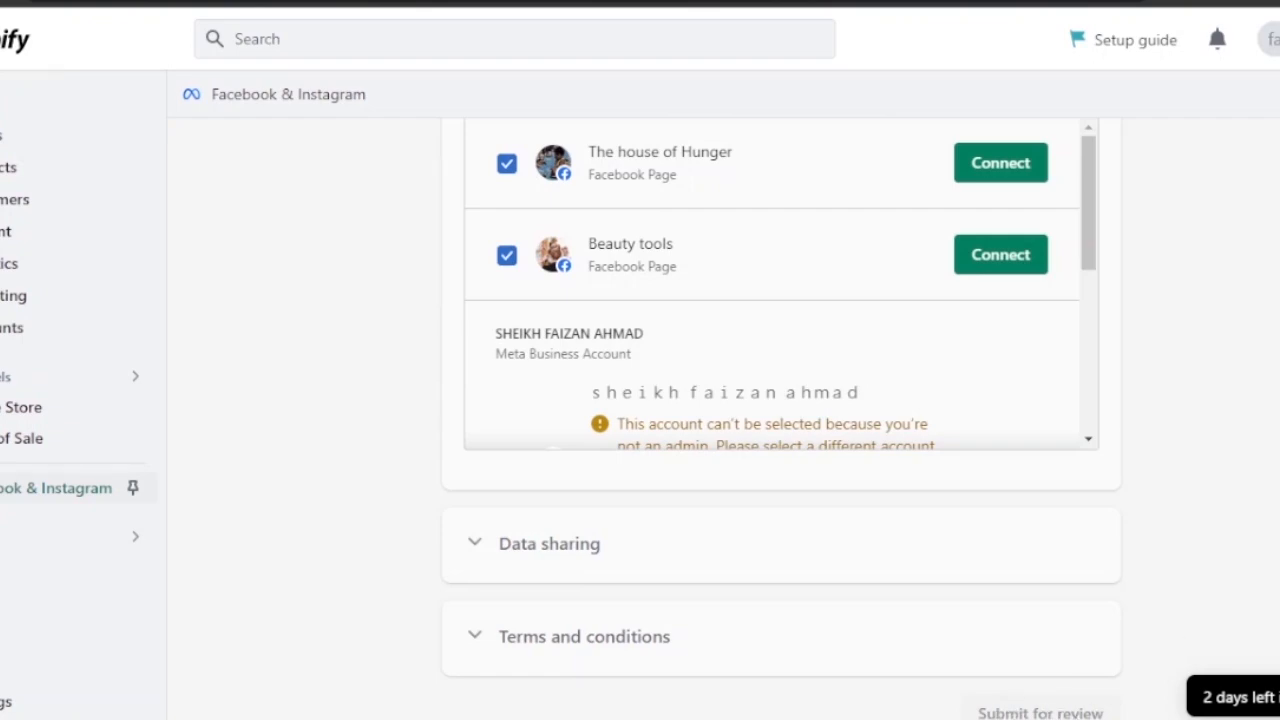
{"action": "scroll", "coordinate": [780, 400], "scroll_direction": "up", "scroll_amount": 3}
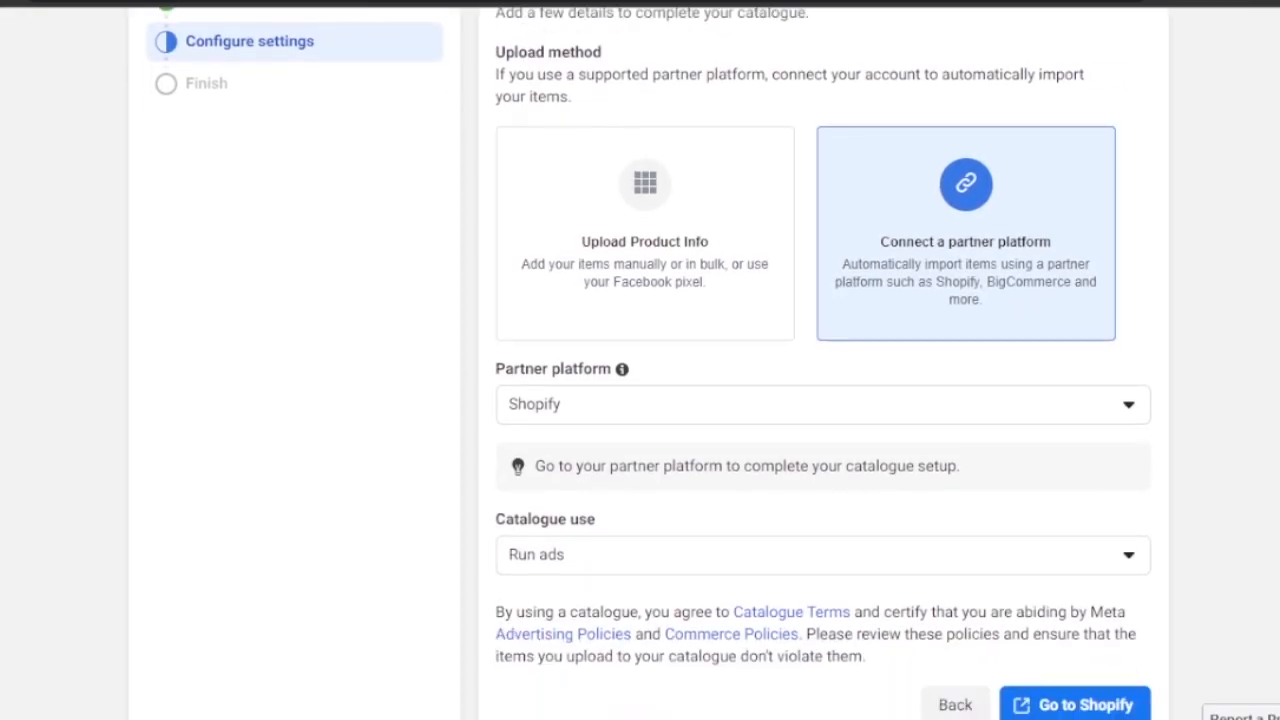
{"action": "scroll", "coordinate": [640, 360], "scroll_direction": "up", "scroll_amount": 1}
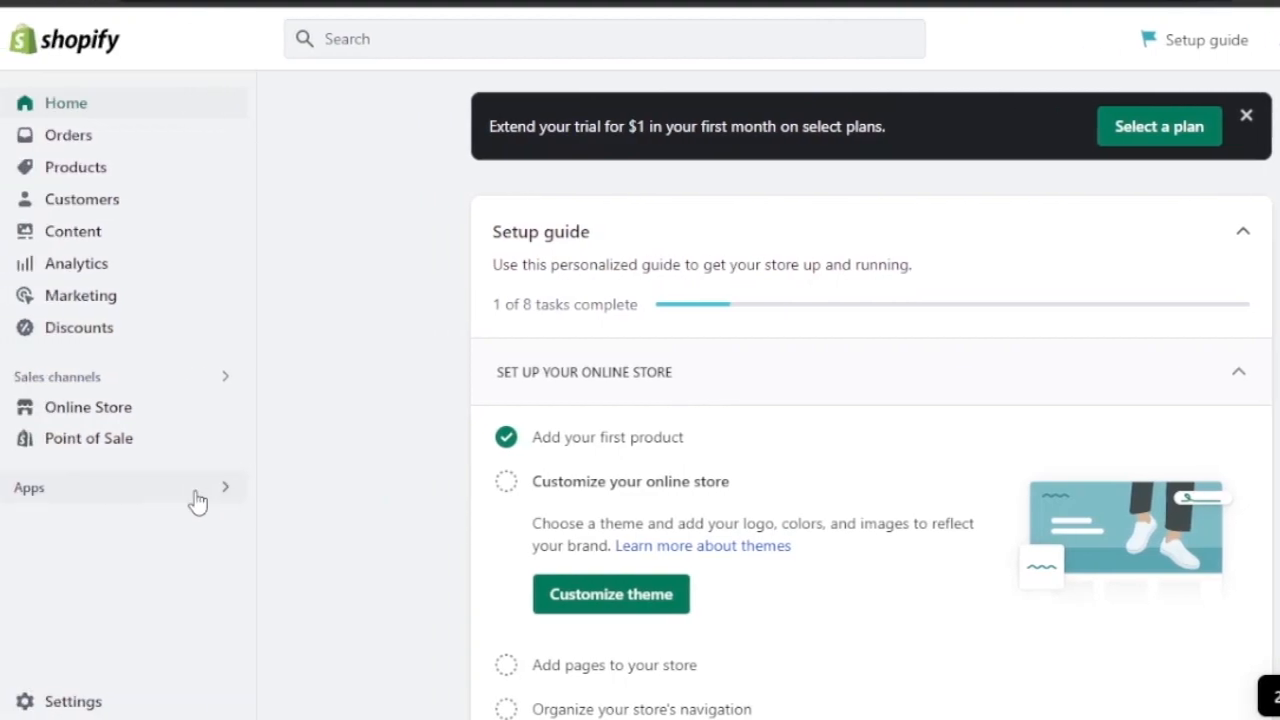
- Go from the store's app settings to the Shopify App Store, search for "facebook and instagram" and open Instagram Shop & Facebook Shop
{"action": "left_click", "coordinate": [196, 499]}
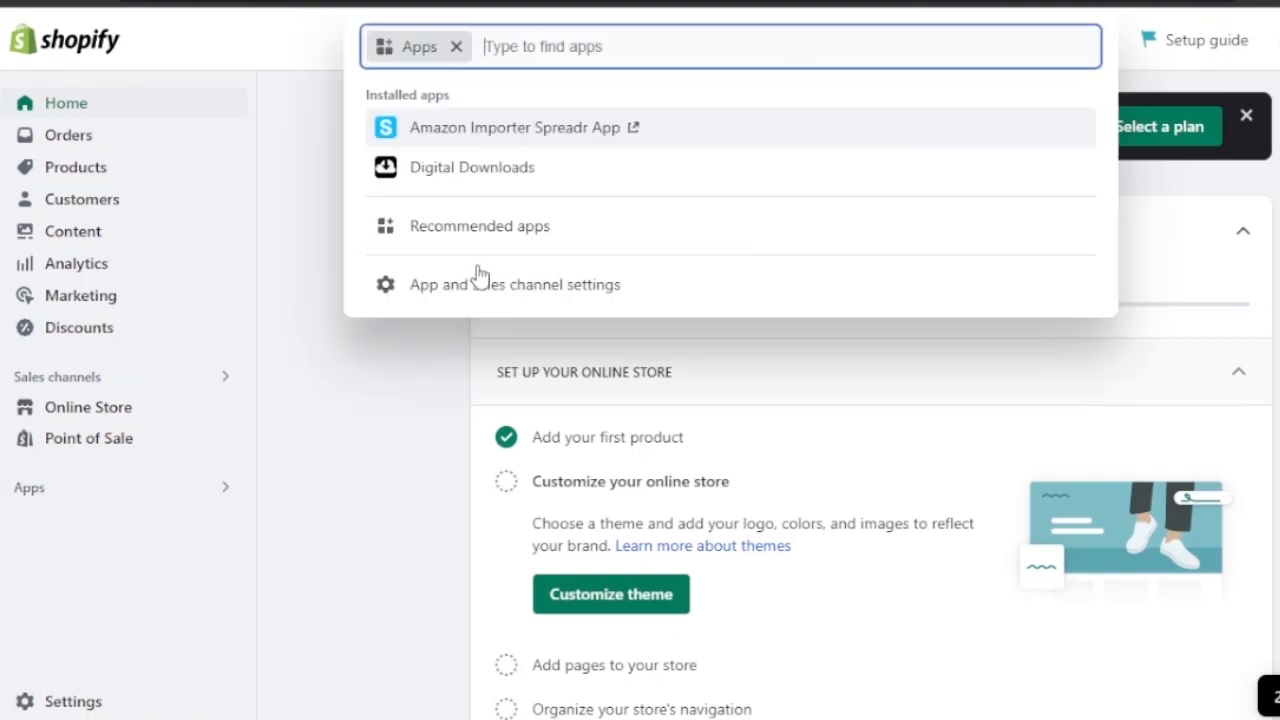
{"action": "left_click", "coordinate": [549, 302]}
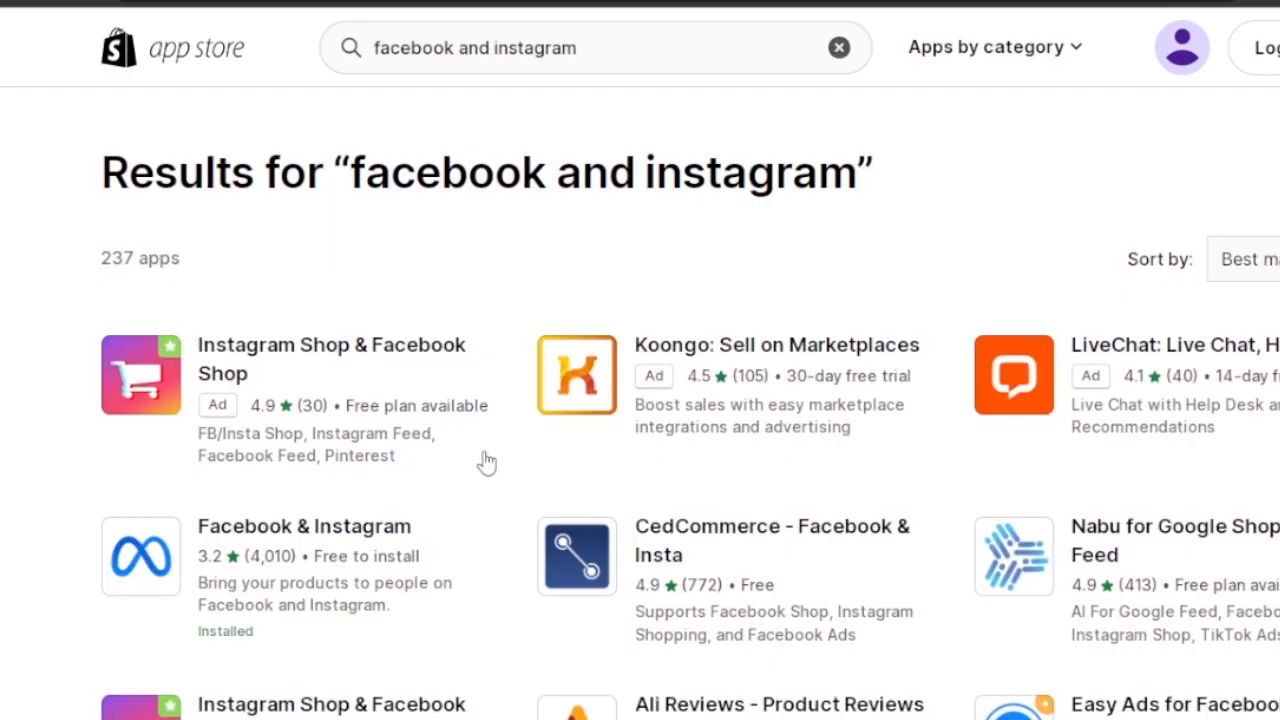
{"action": "scroll", "coordinate": [678, 497], "scroll_direction": "down", "scroll_amount": 2}
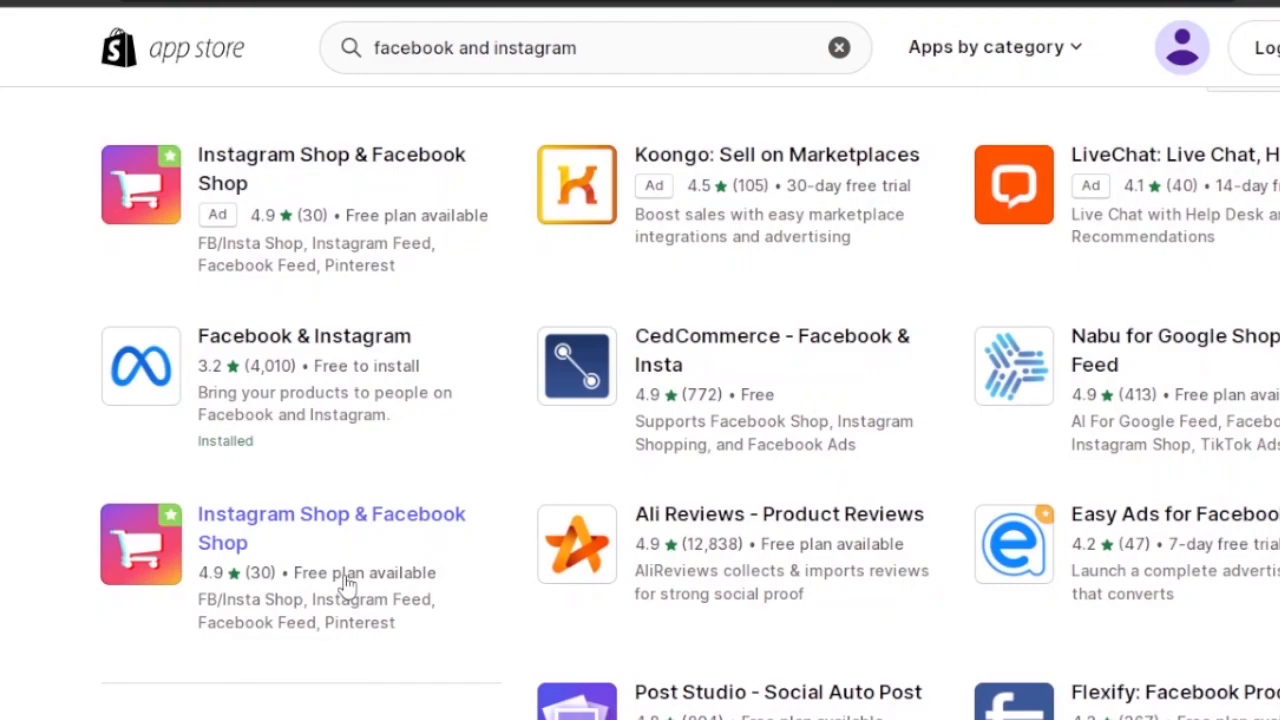
{"action": "left_click", "coordinate": [293, 537]}
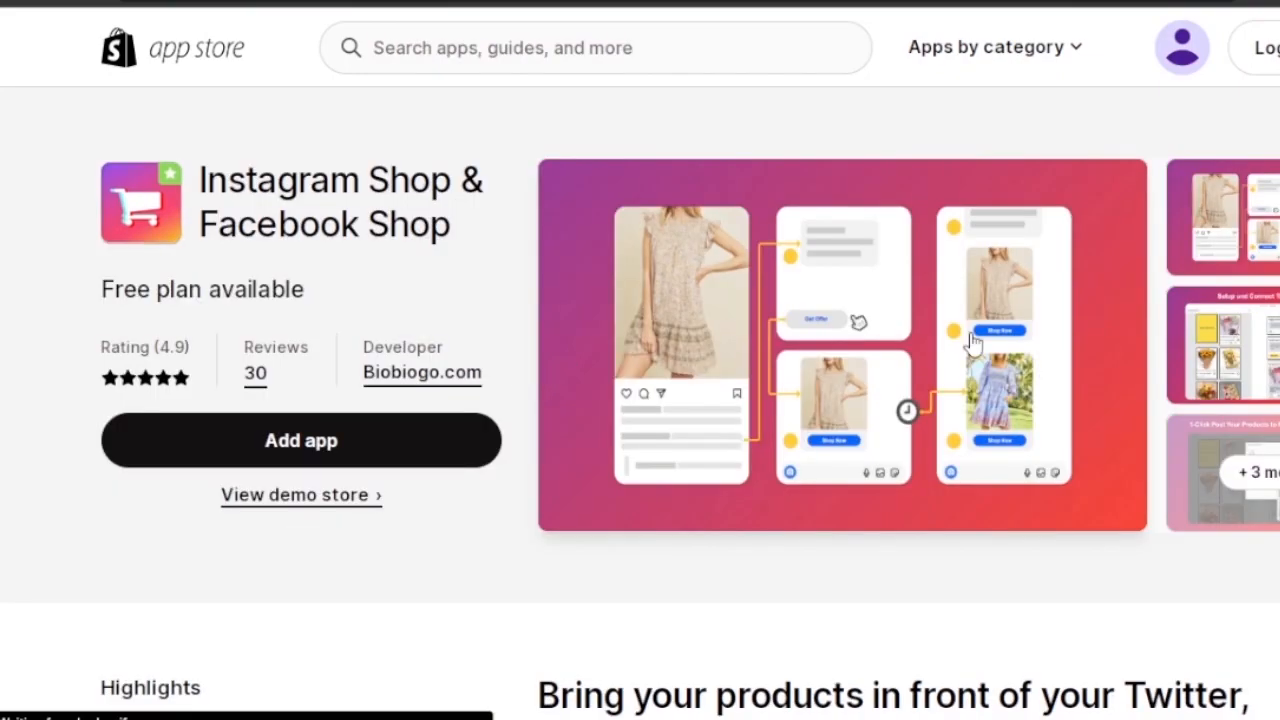
- Examine the Instagram Shop & Facebook Shop listing's highlights, description and feature list
{"action": "scroll", "coordinate": [293, 537], "scroll_direction": "down", "scroll_amount": 2}
{"action": "scroll", "coordinate": [640, 400], "scroll_direction": "down", "scroll_amount": 2}
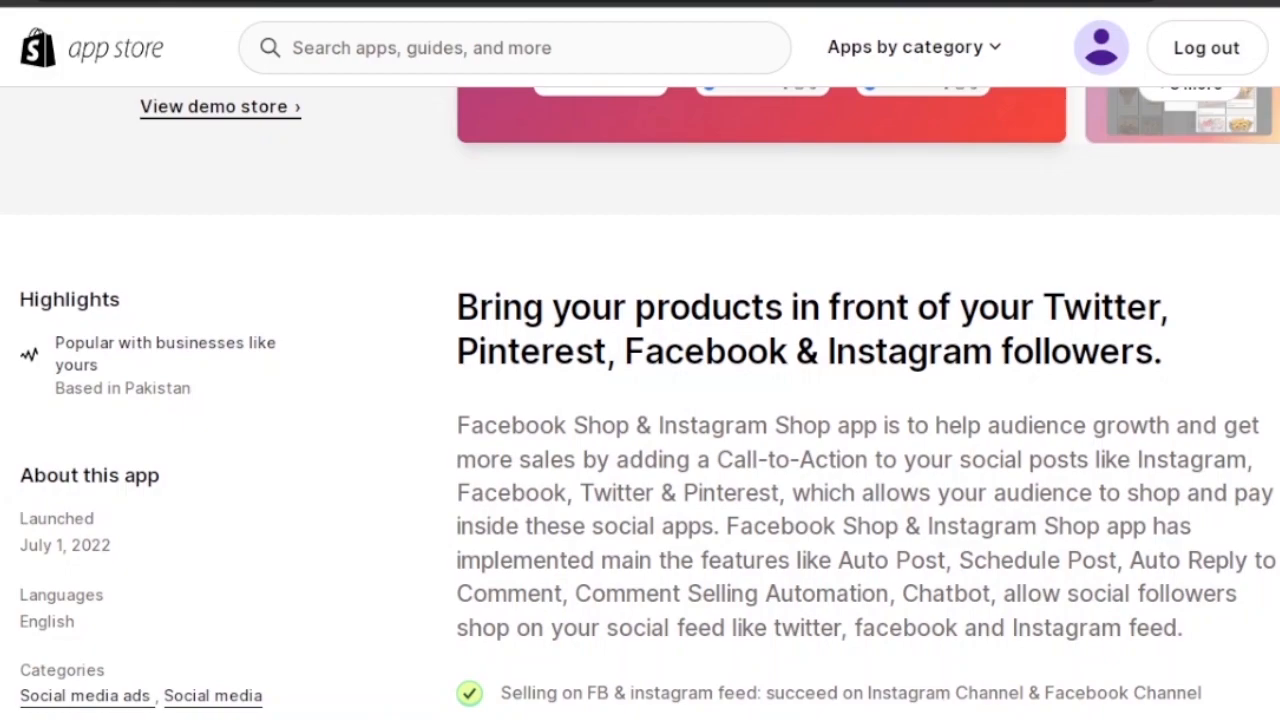
{"action": "scroll", "coordinate": [640, 400], "scroll_direction": "down", "scroll_amount": 2}
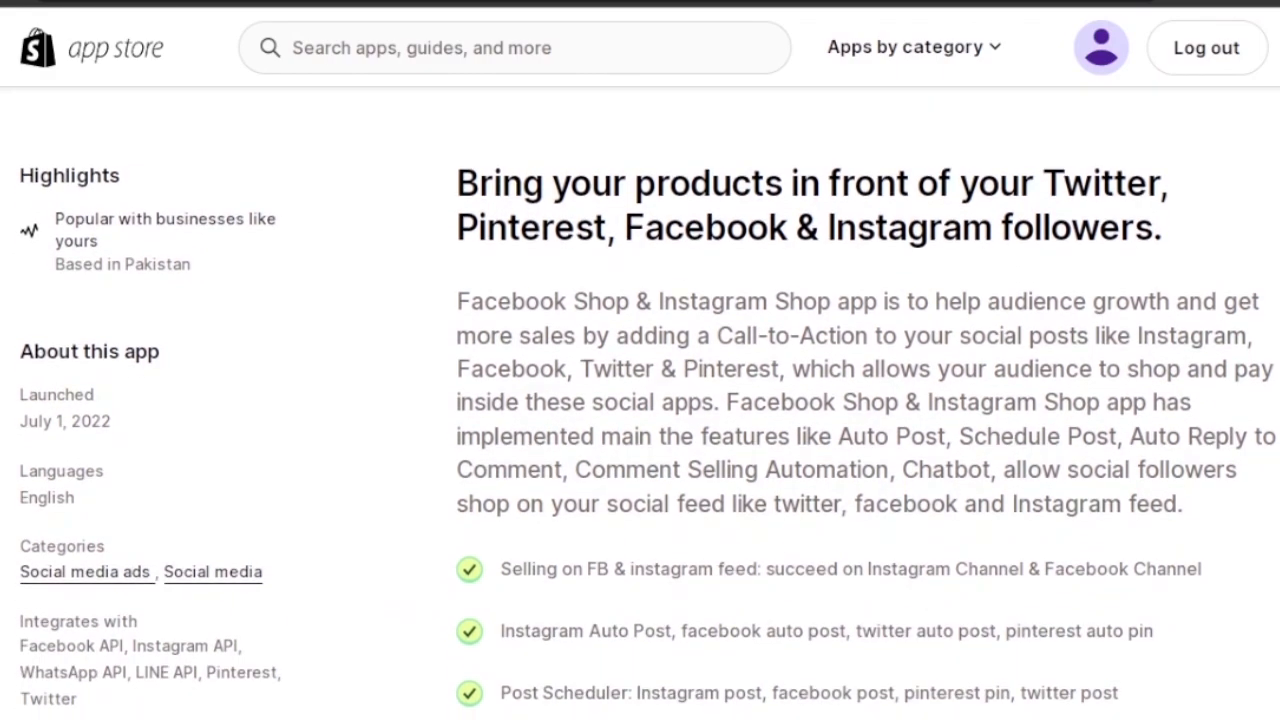
{"action": "scroll", "coordinate": [640, 400], "scroll_direction": "down", "scroll_amount": 3}
{"action": "scroll", "coordinate": [640, 400], "scroll_direction": "up", "scroll_amount": 8}
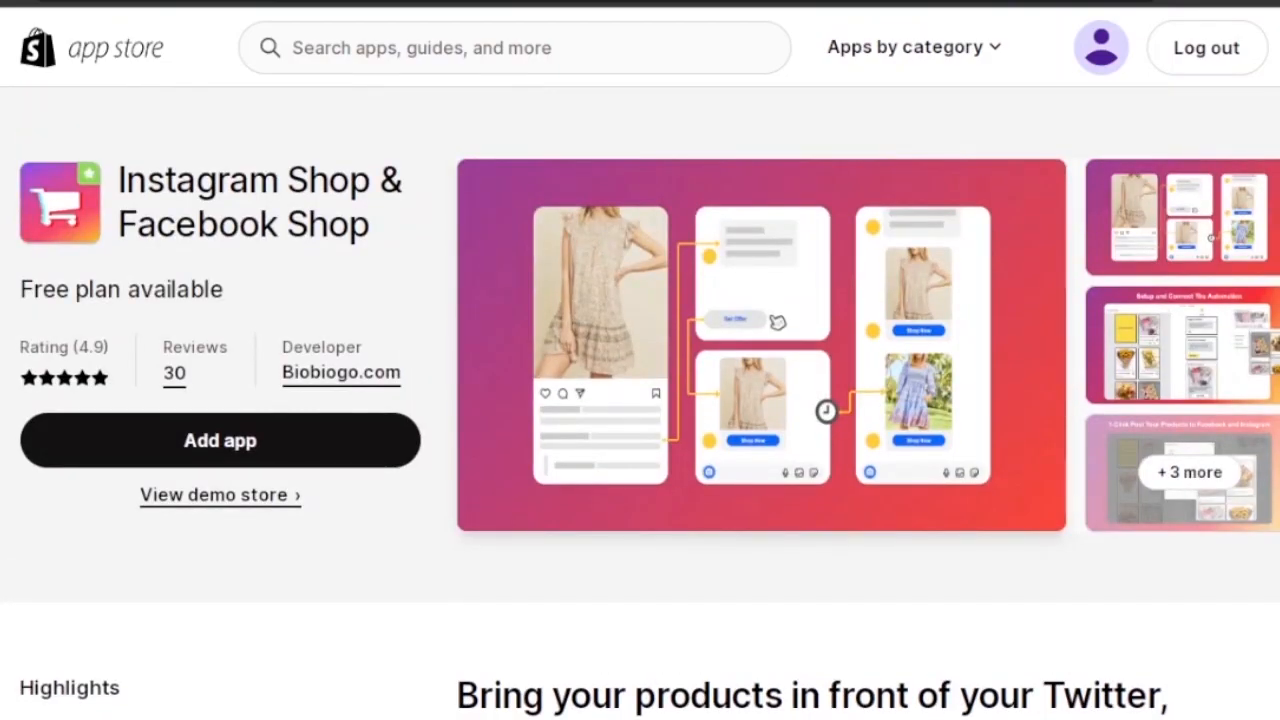
{"action": "left_click", "coordinate": [256, 426]}
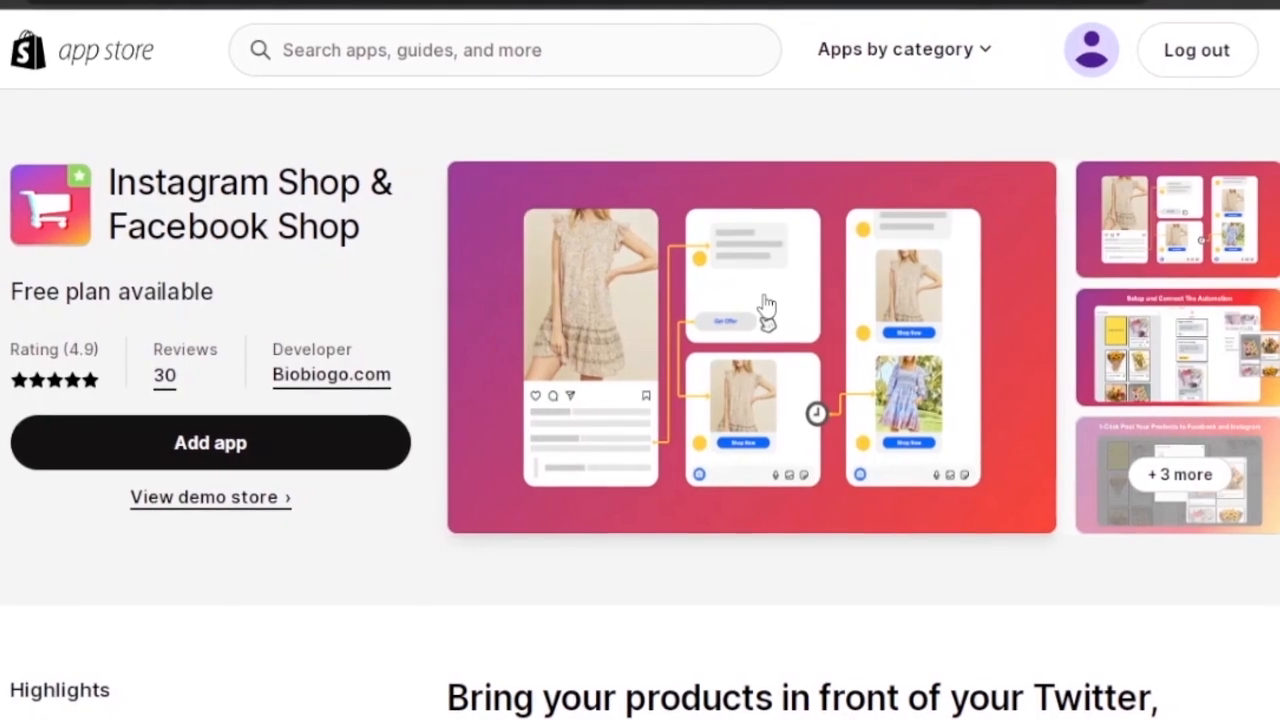
{"action": "scroll", "coordinate": [766, 307], "scroll_direction": "down", "scroll_amount": 6}
{"action": "scroll", "coordinate": [766, 307], "scroll_direction": "up", "scroll_amount": 6}
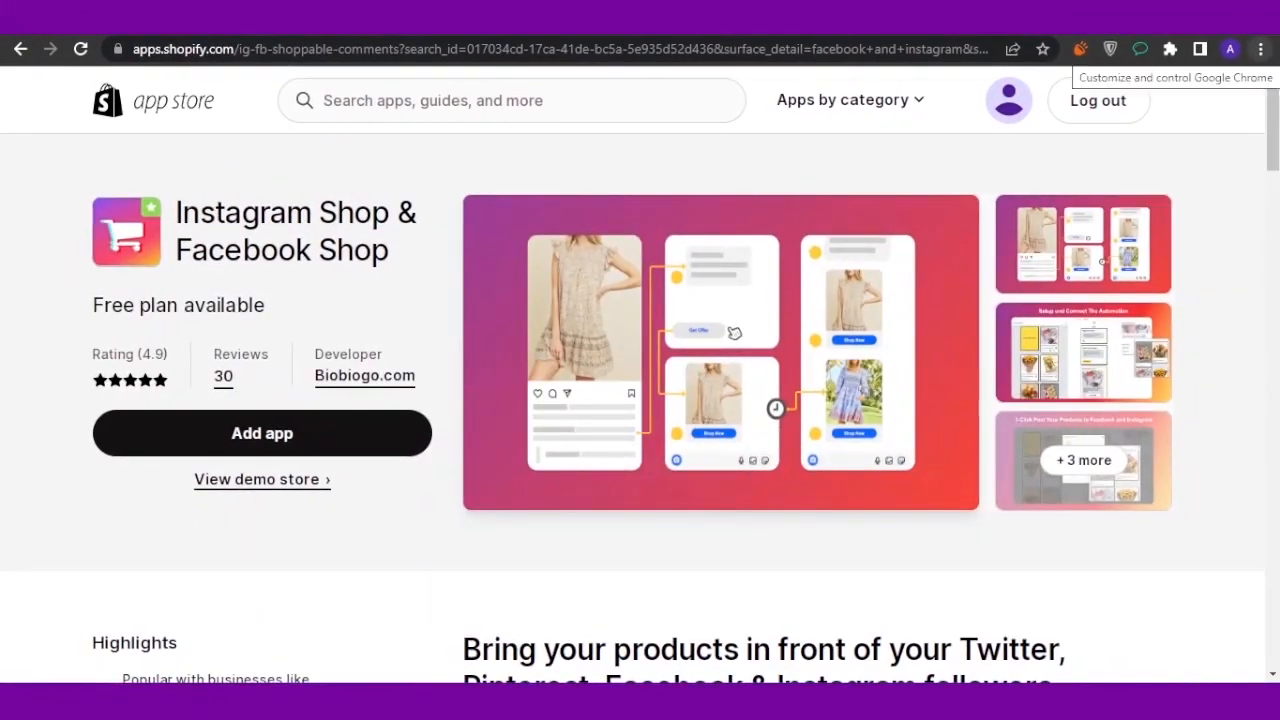